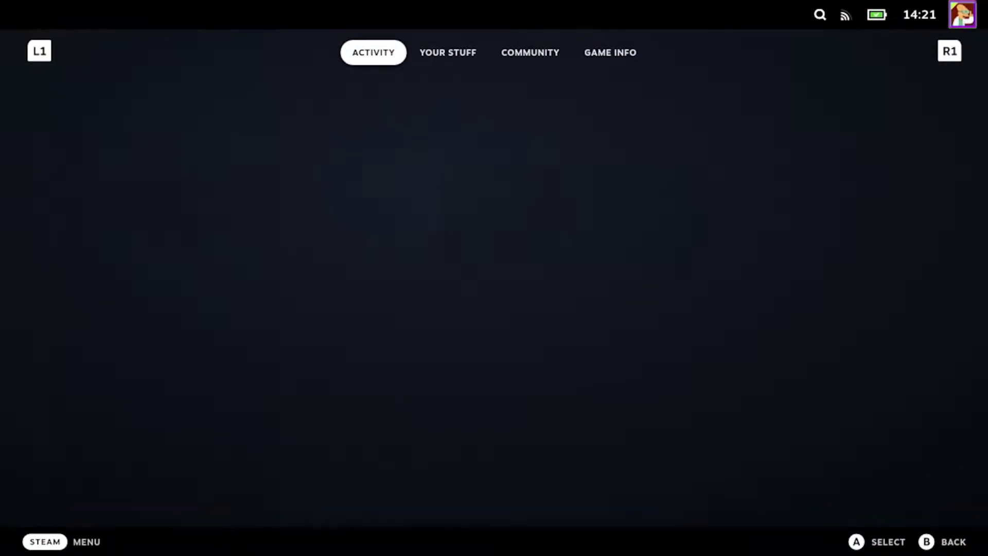
Step: Switch the Steam Deck from Gaming Mode to Desktop Mode through the Power menu
key(ctrl+1)
key(Down)
key(Down)
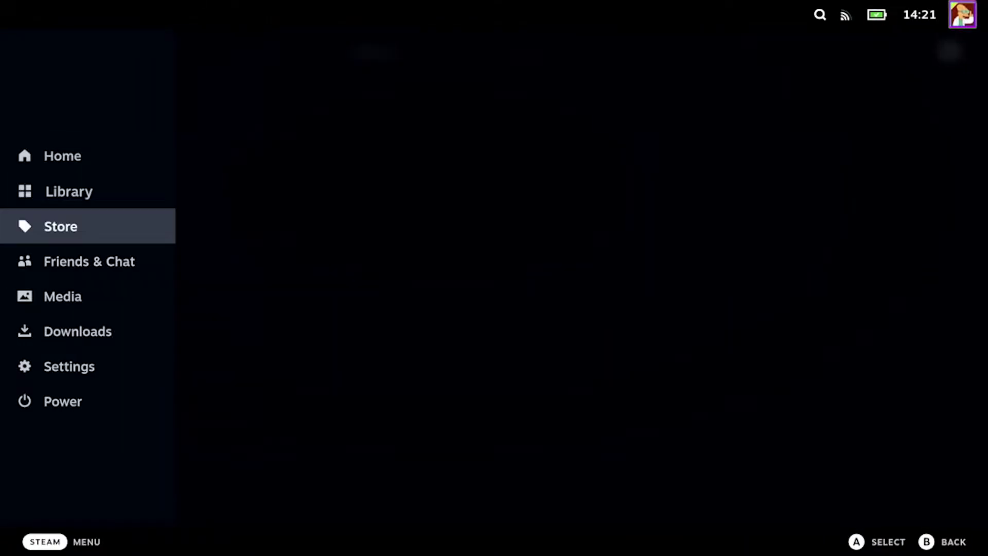
key(Down)
key(Down)
key(Down)
key(Down)
key(Down)
key(Return)
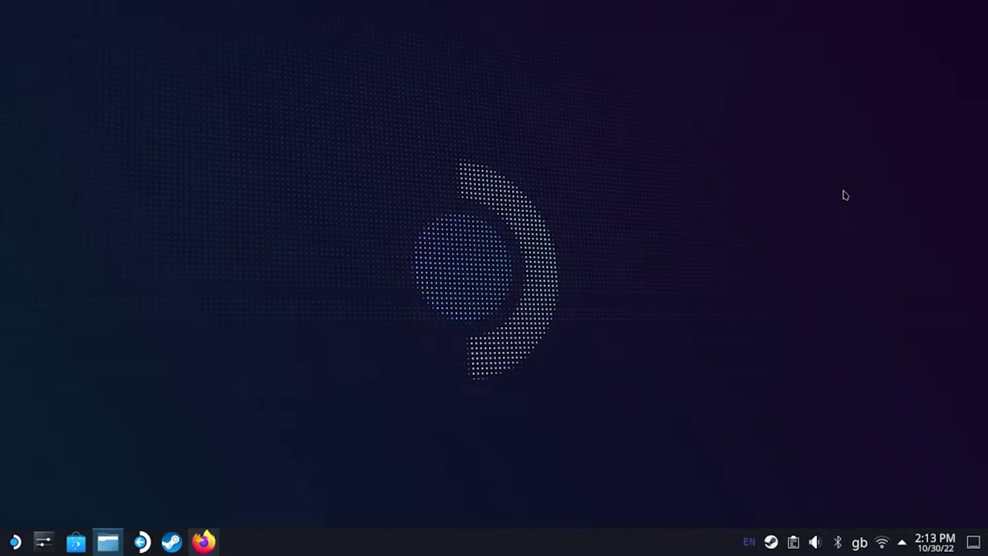
Step: Bring back the Project '06 YouTube page and expand its description to show the download links
click(202, 541)
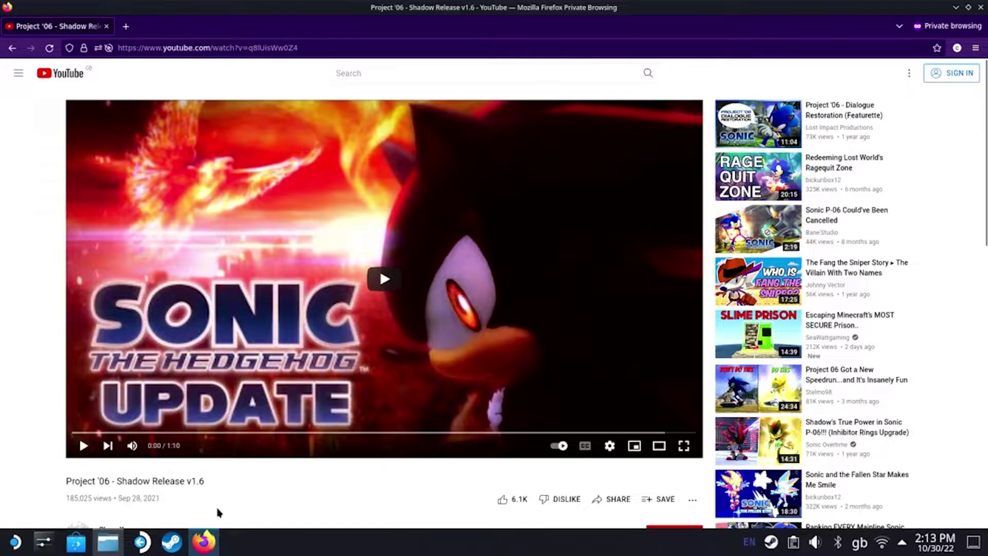
scroll(221, 510, down, 1)
scroll(248, 463, down, 1)
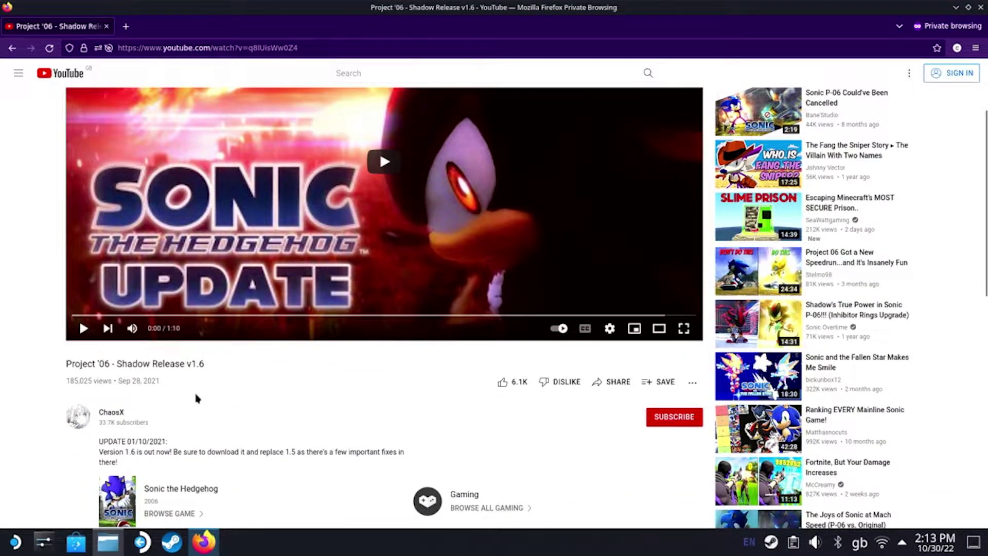
scroll(271, 375, down, 1)
scroll(286, 371, down, 1)
scroll(162, 379, down, 1)
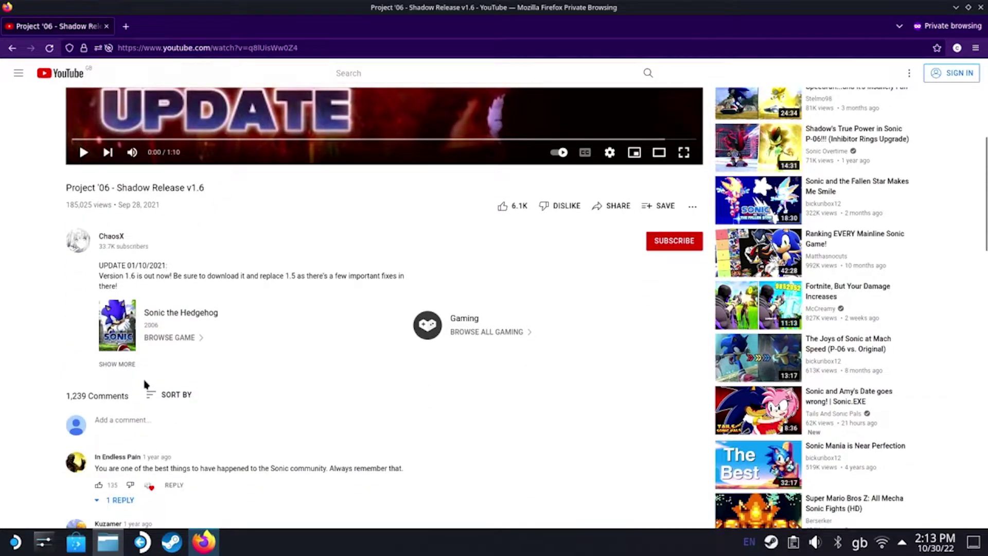
click(132, 364)
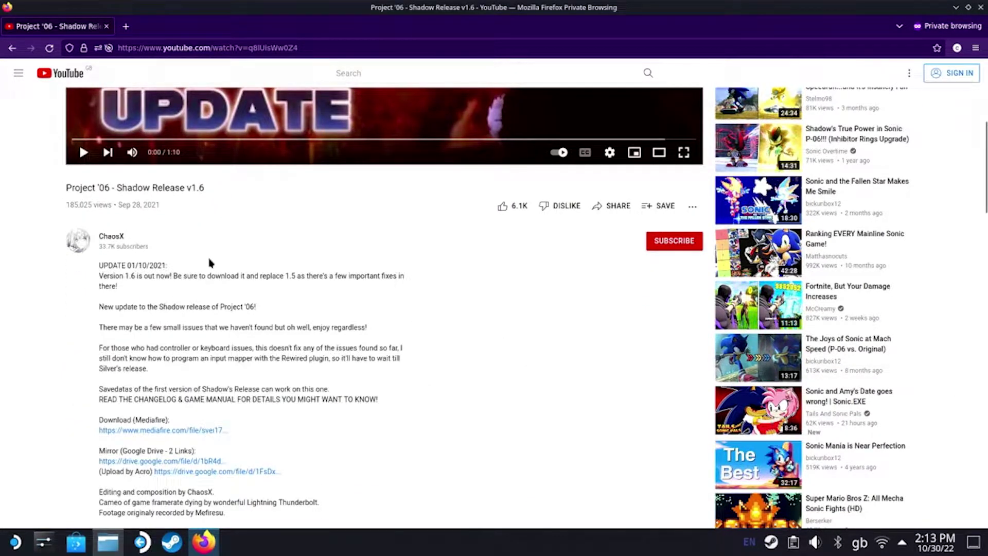
scroll(282, 382, down, 1)
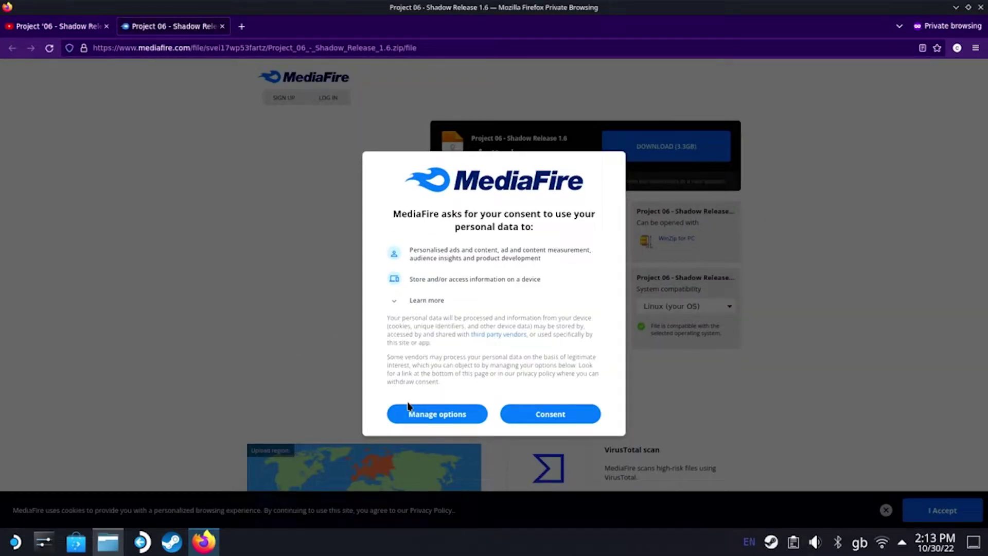
Step: Accept MediaFire's consent prompt and download the 3.3 GB Project 06 Shadow Release 1.6 zip
click(538, 417)
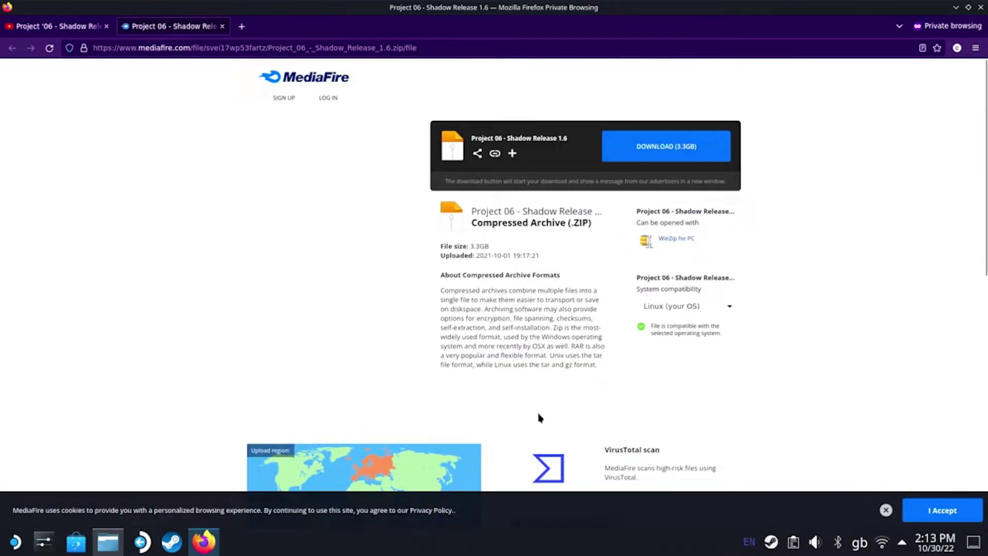
click(668, 144)
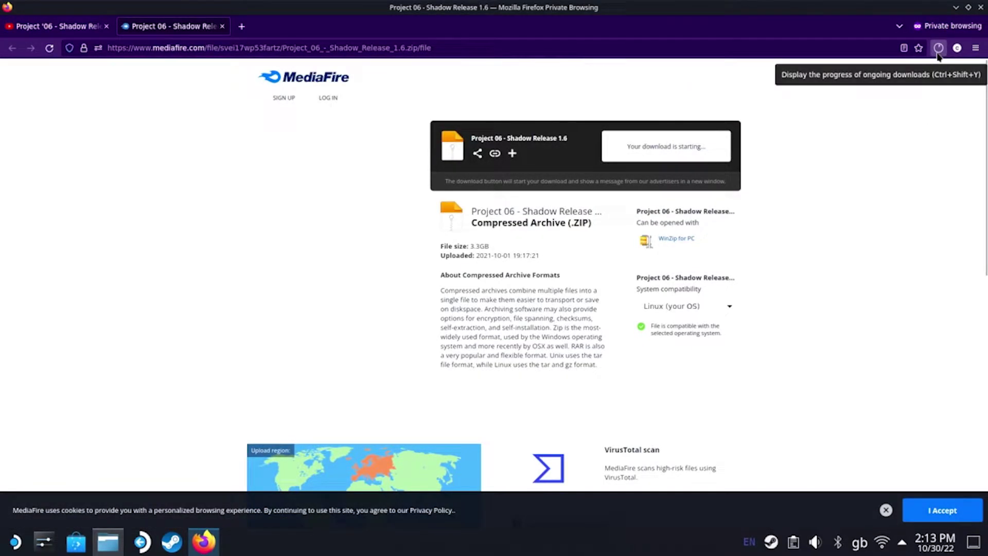
click(939, 52)
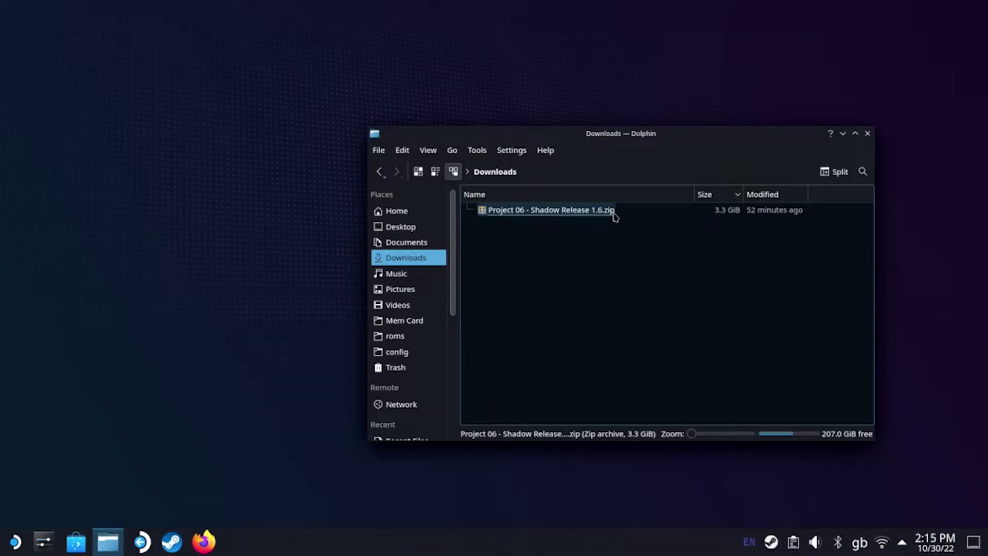
Step: Extract the Project 06 zip with Ark into the Downloads folder
double_click(604, 216)
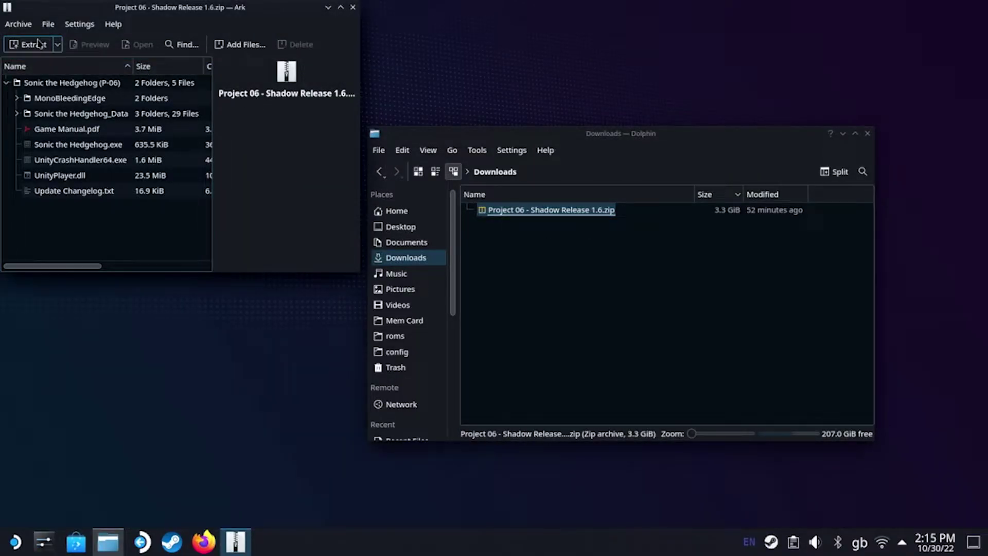
click(31, 44)
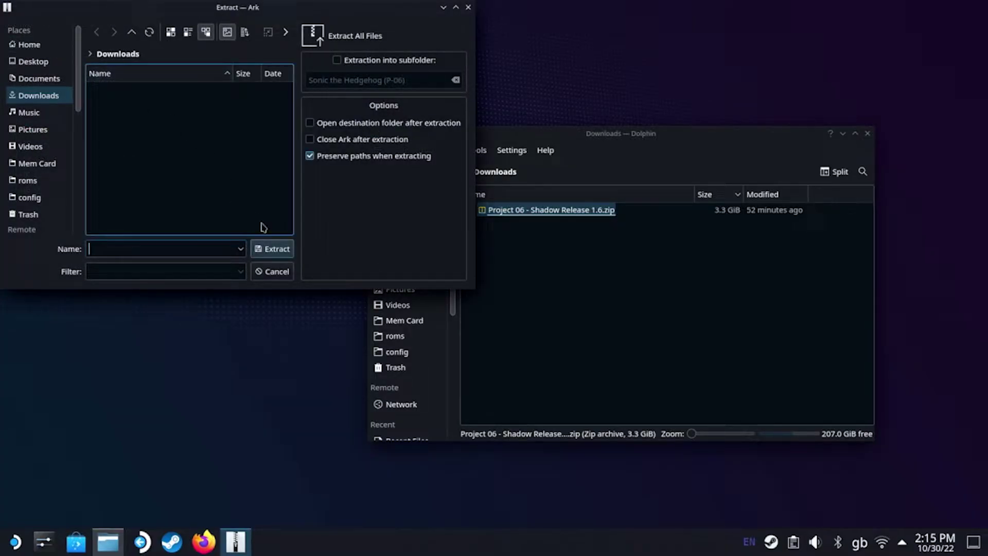
click(273, 252)
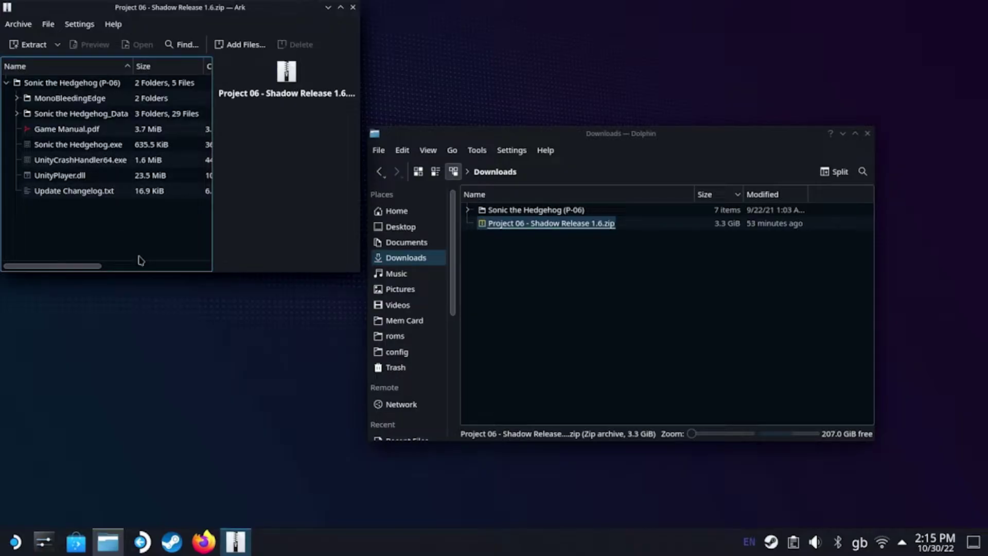
Step: Close Ark, delete the zip, and move the Sonic the Hedgehog (P-06) folder onto 'primary'
click(353, 8)
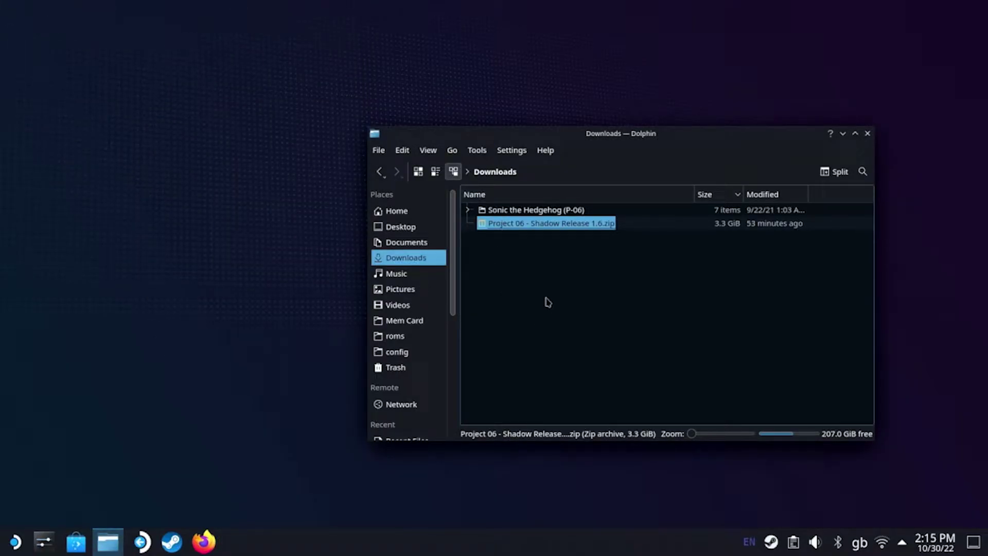
key(Delete)
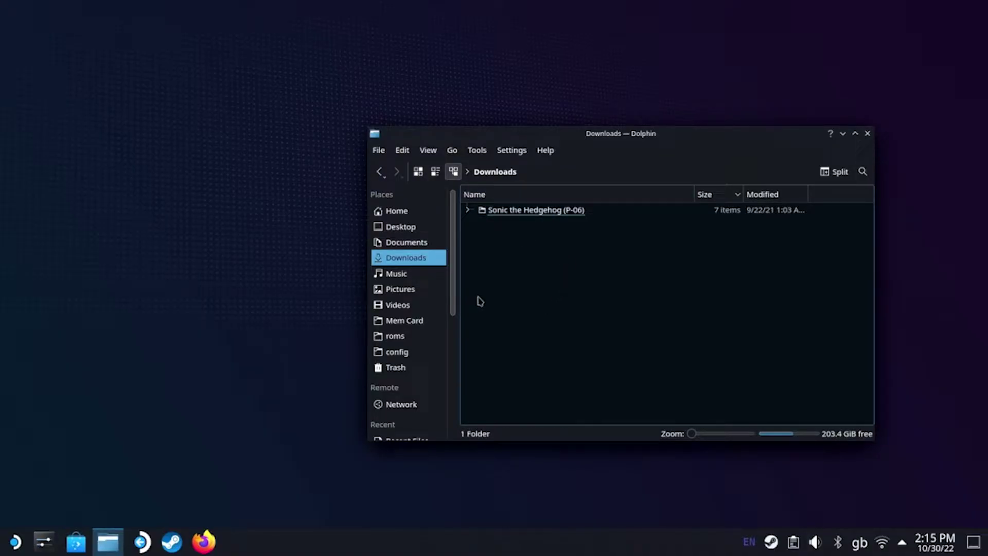
scroll(402, 349, down, 5)
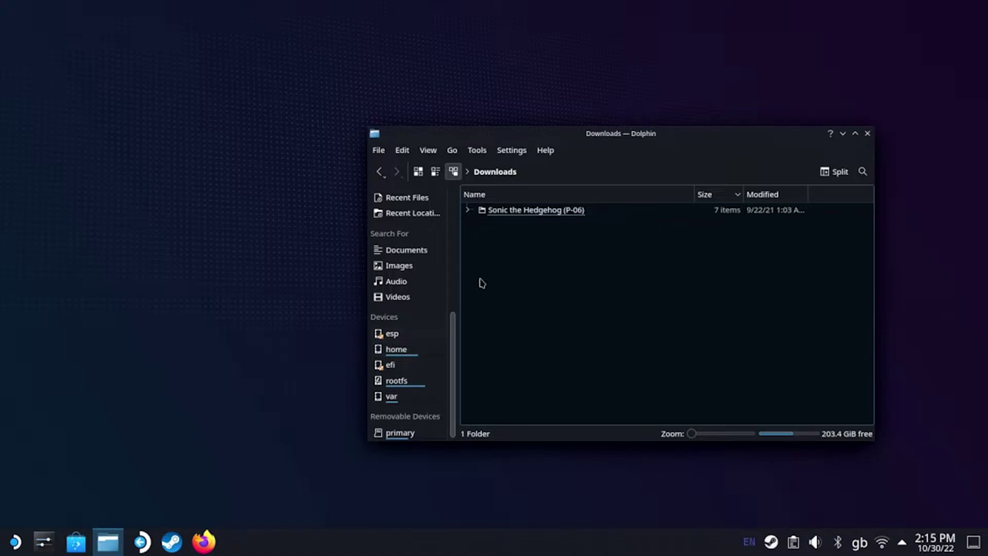
mouse_move(525, 214)
mouse_down()
mouse_move(483, 359)
mouse_move(430, 440)
mouse_up()
click(455, 443)
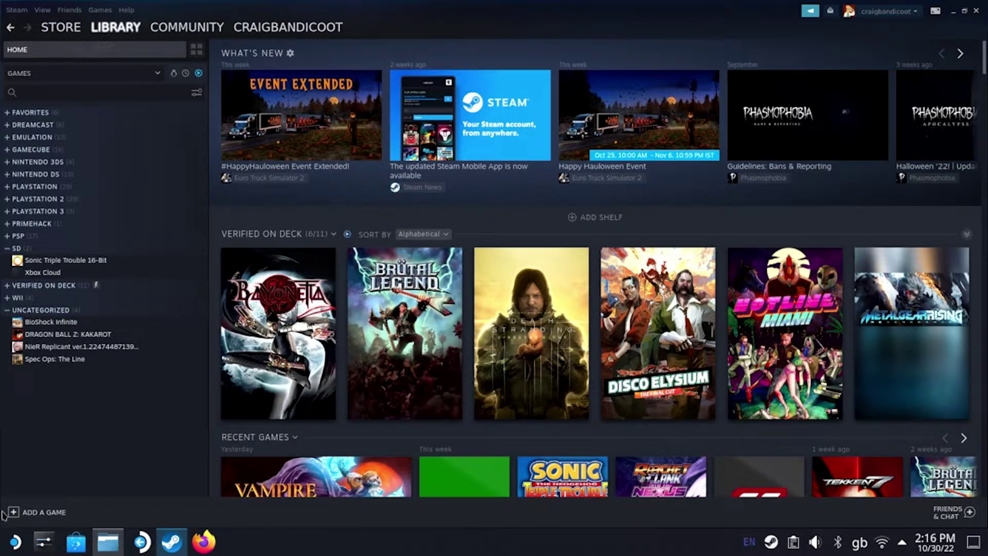
Step: Start adding a non-Steam game and browse to the SD card's root folder
click(28, 516)
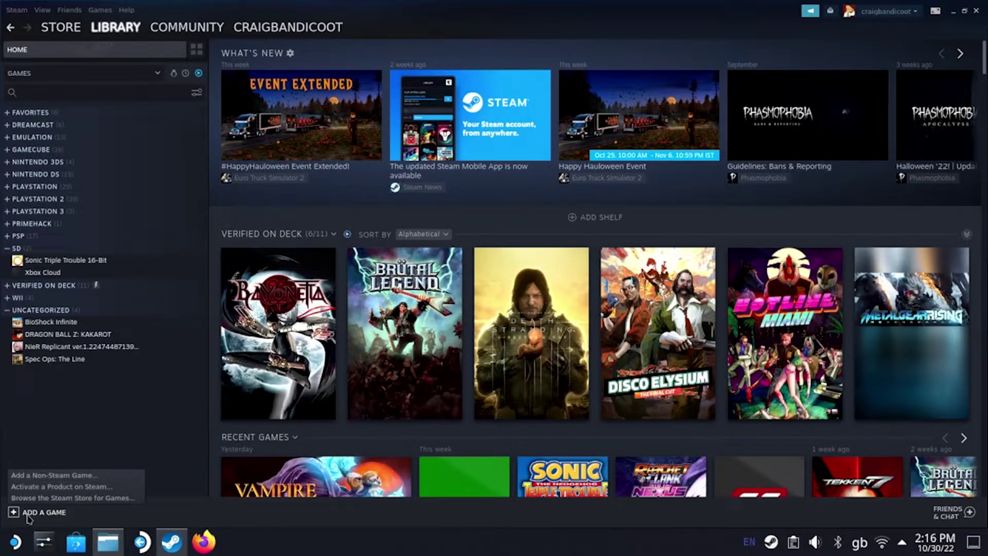
click(44, 476)
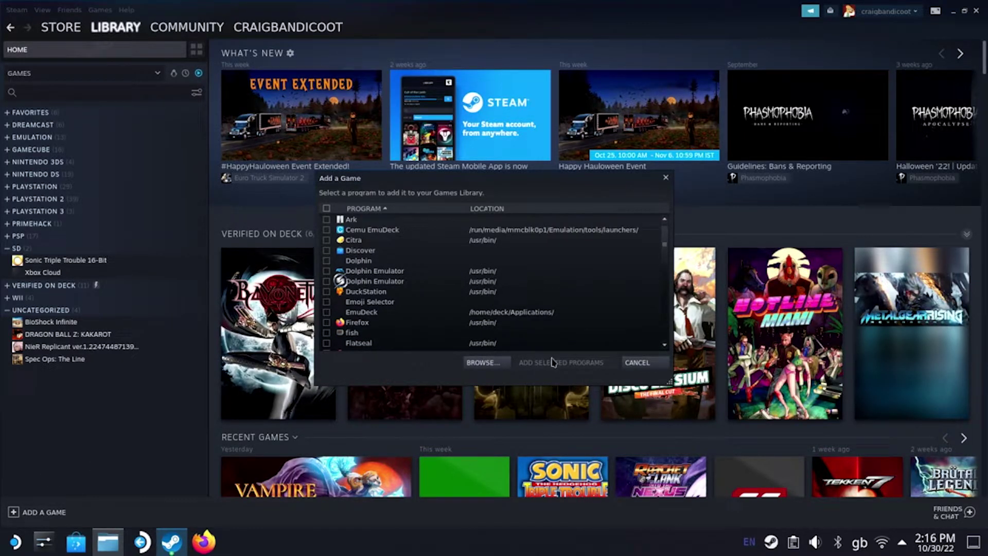
click(481, 362)
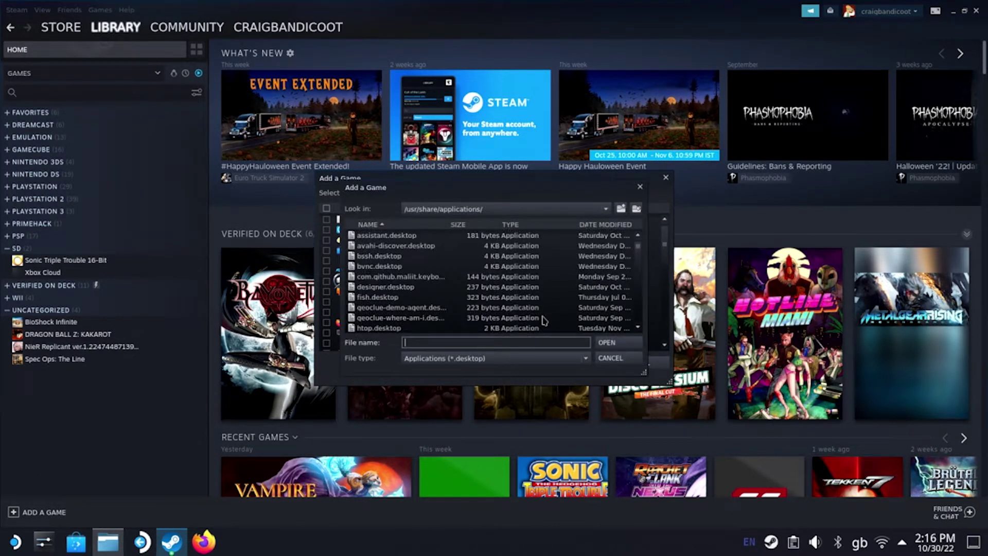
click(606, 209)
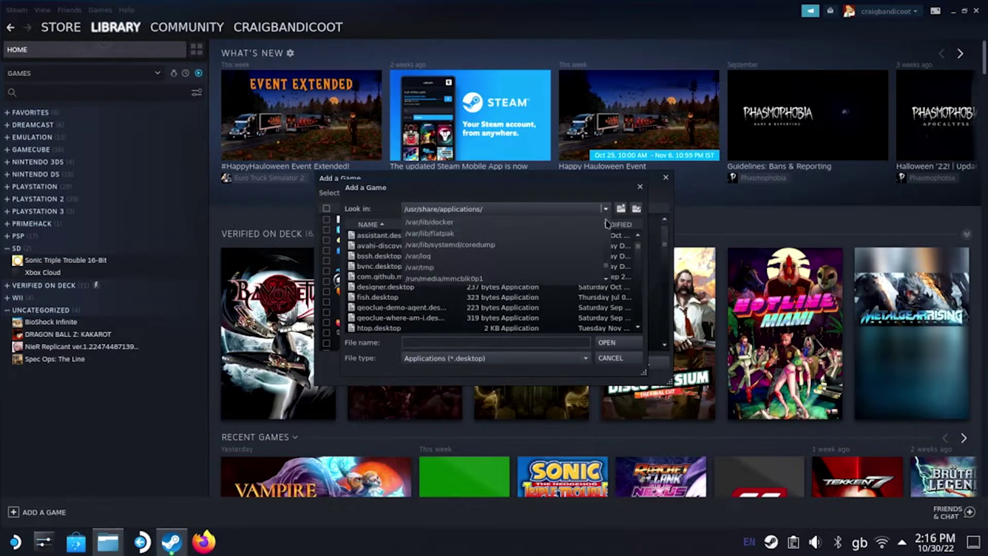
click(590, 280)
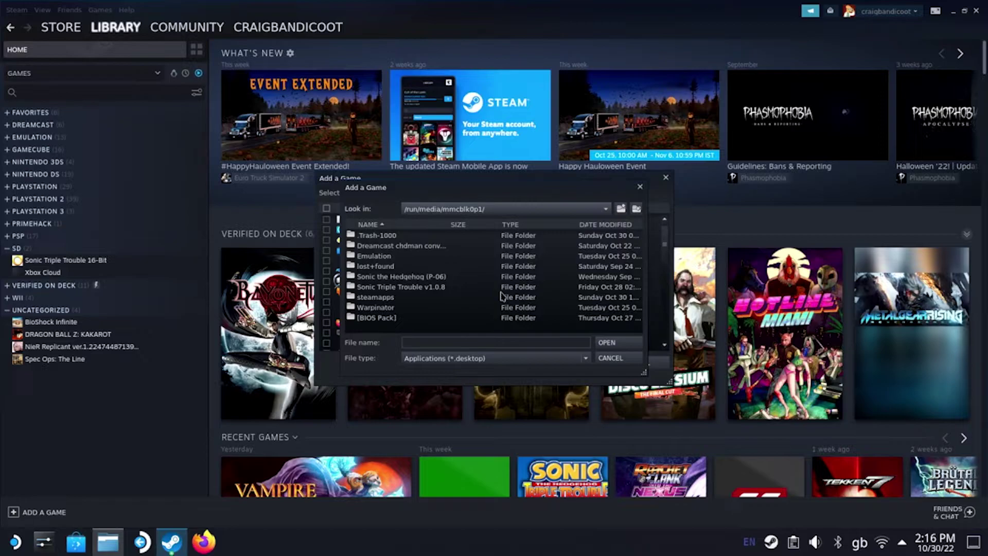
Step: Pick Sonic the Hedgehog.exe from the P-06 folder, showing all files, and add it
double_click(443, 276)
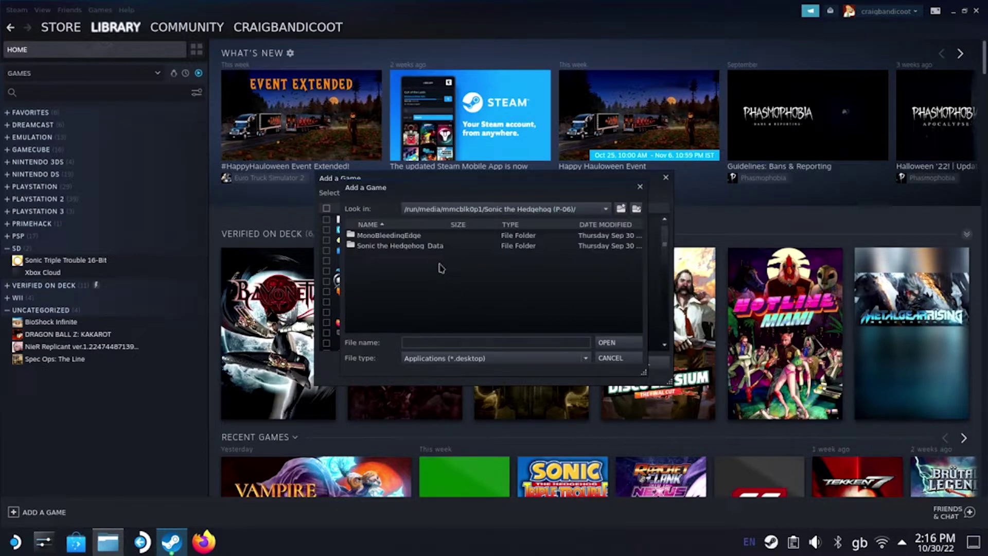
click(542, 360)
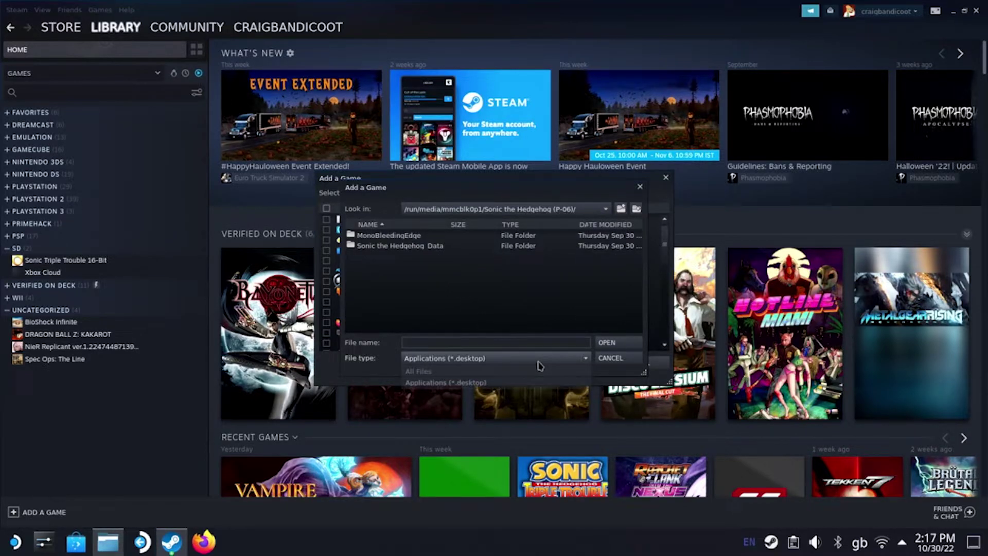
click(529, 371)
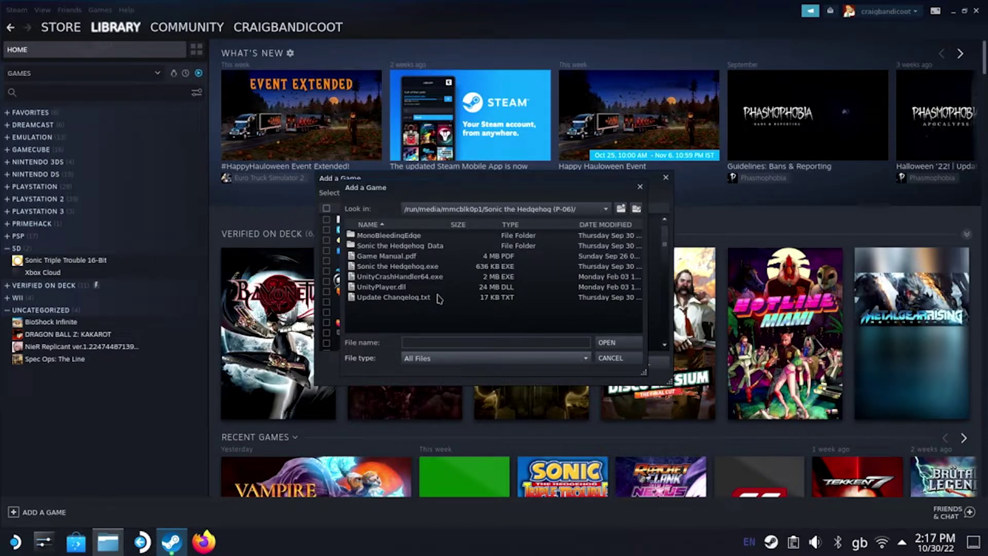
click(435, 269)
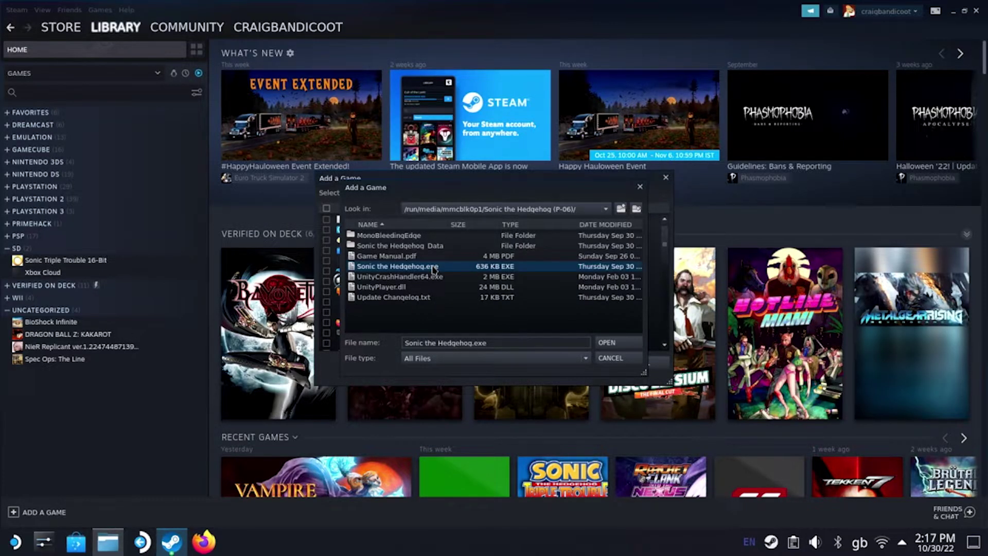
click(608, 343)
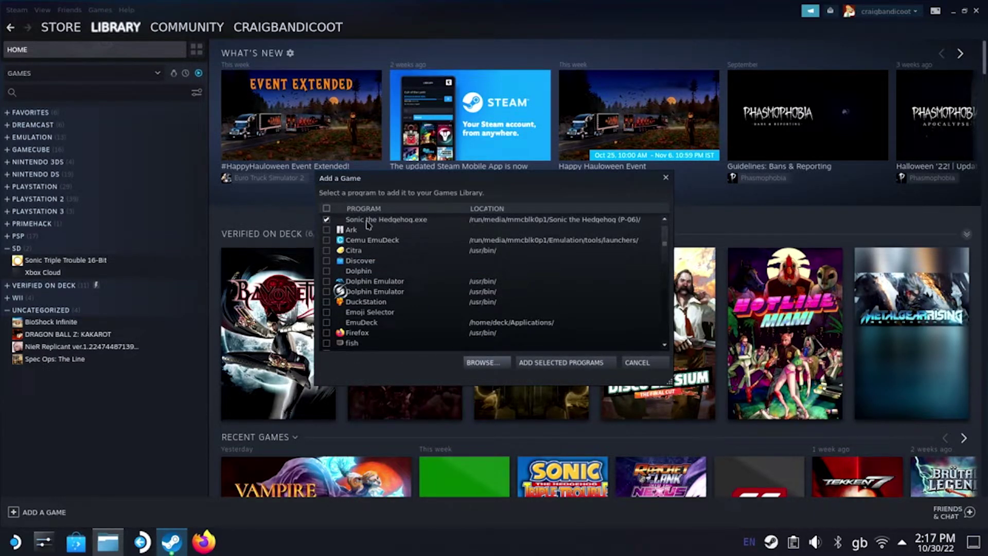
click(551, 362)
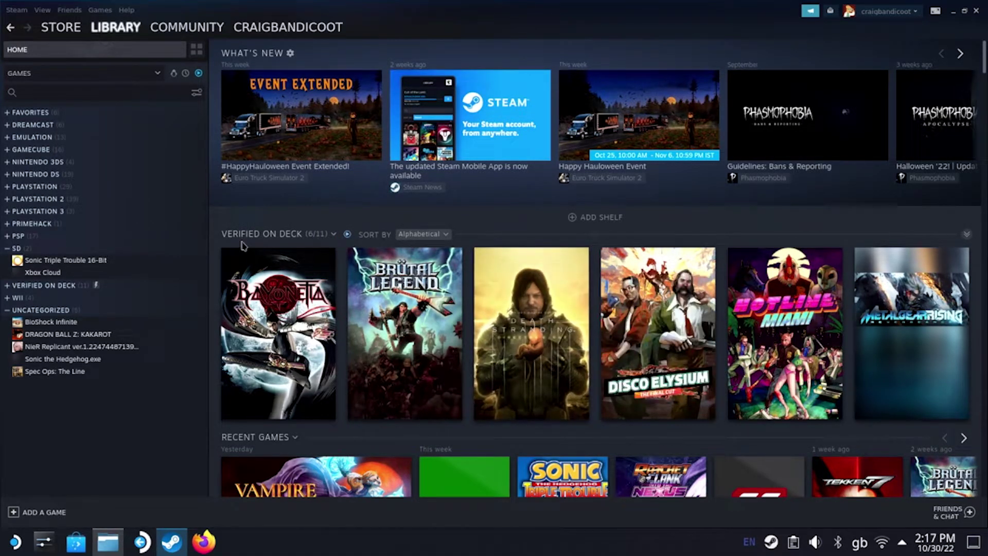
Step: Rename the shortcut in its Properties from Sonic the Hedgehog.exe to Sonic the Hedgehog (Project 06)
click(108, 360)
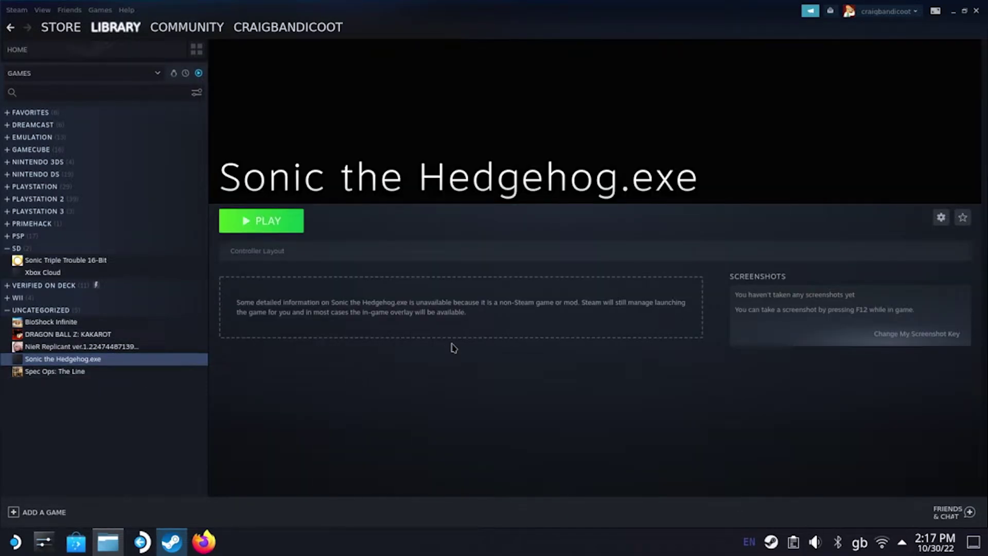
click(941, 218)
mouse_move(896, 264)
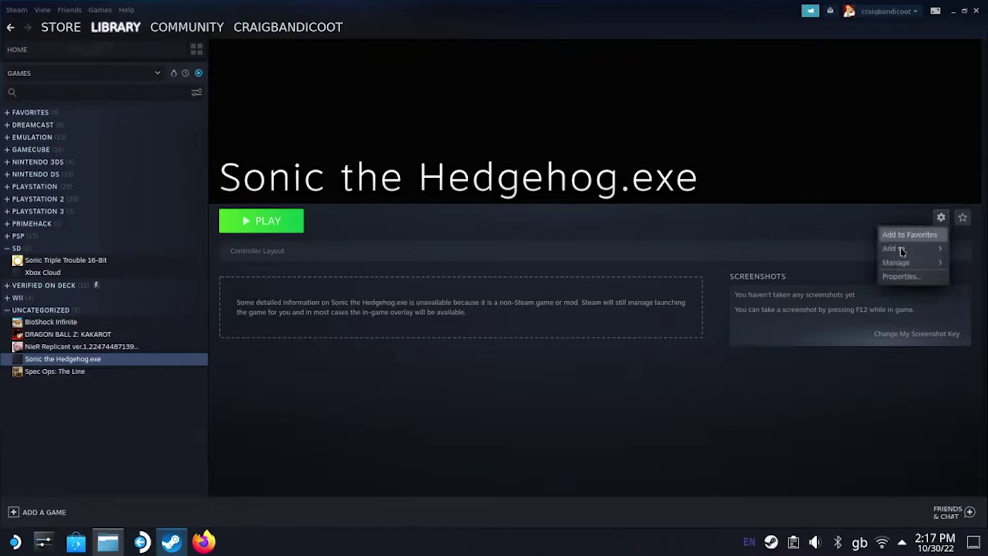
click(896, 276)
click(592, 185)
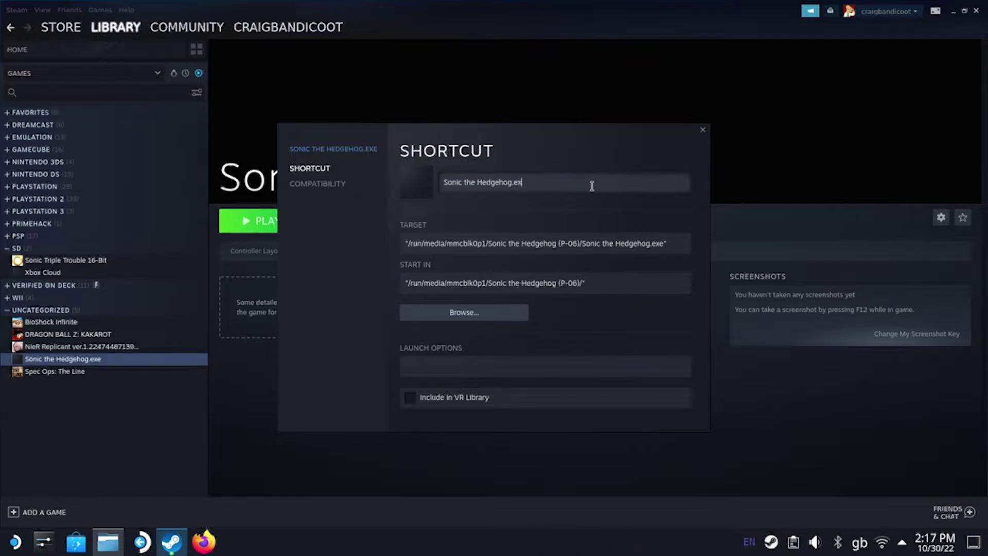
key(BackSpace)
key(BackSpace)
key(BackSpace)
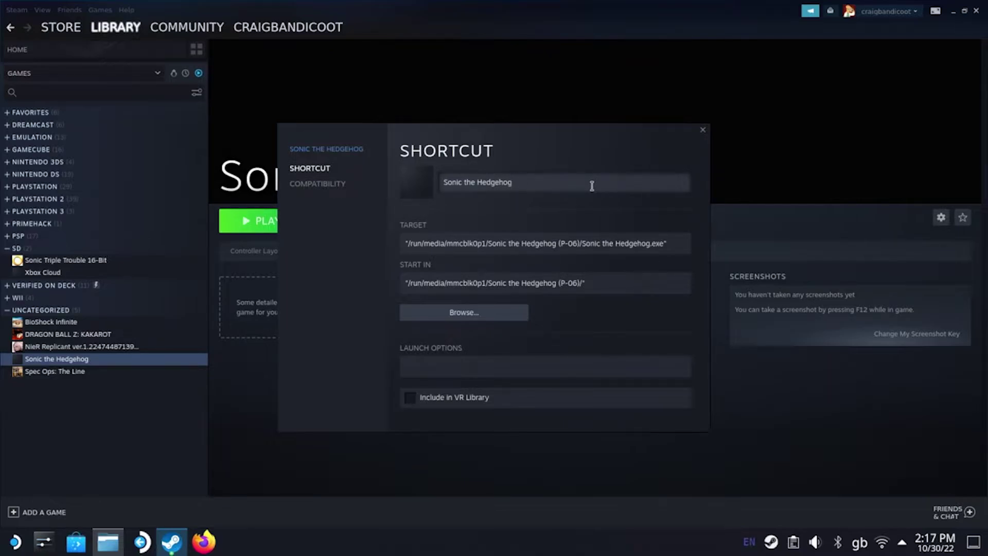
text( (Projet)
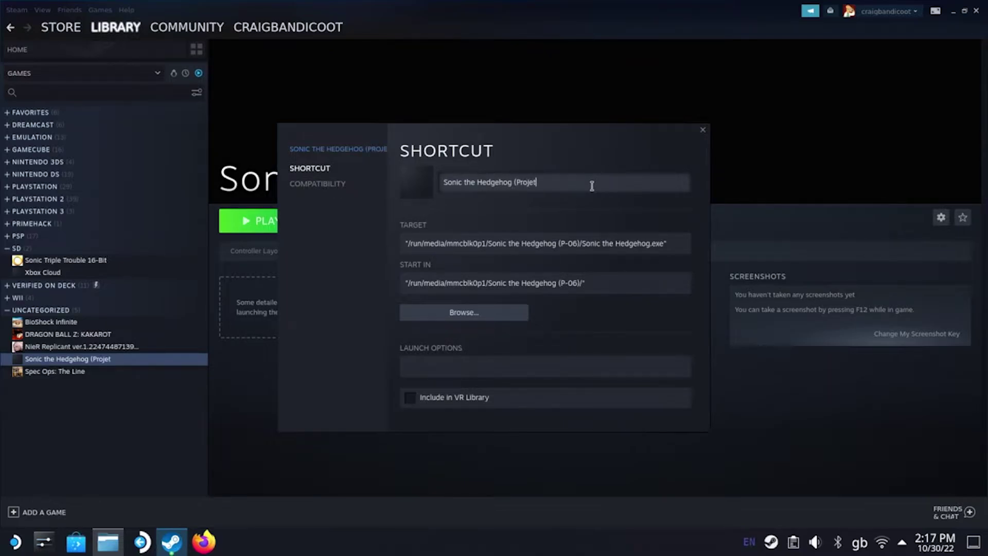
key(BackSpace)
text(ct 0)
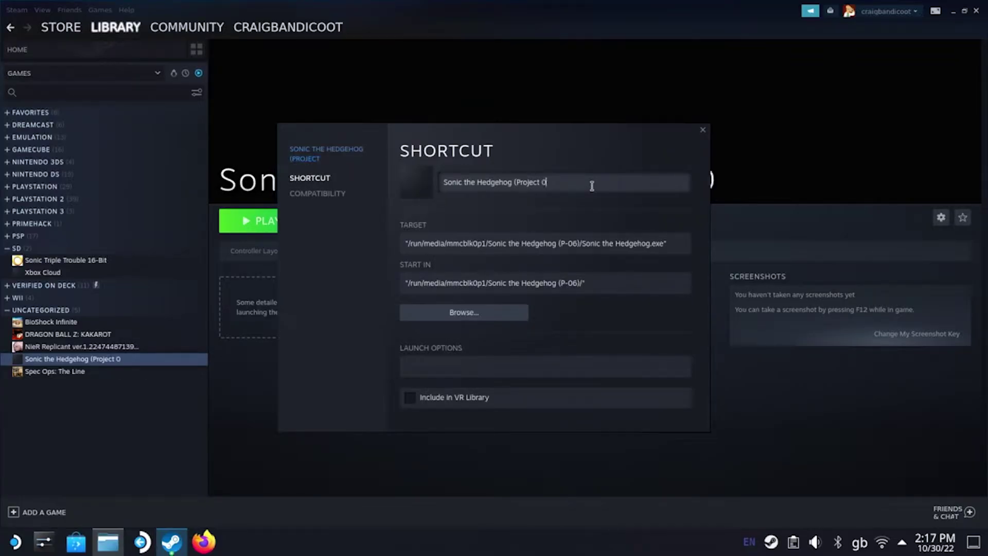
text(6))
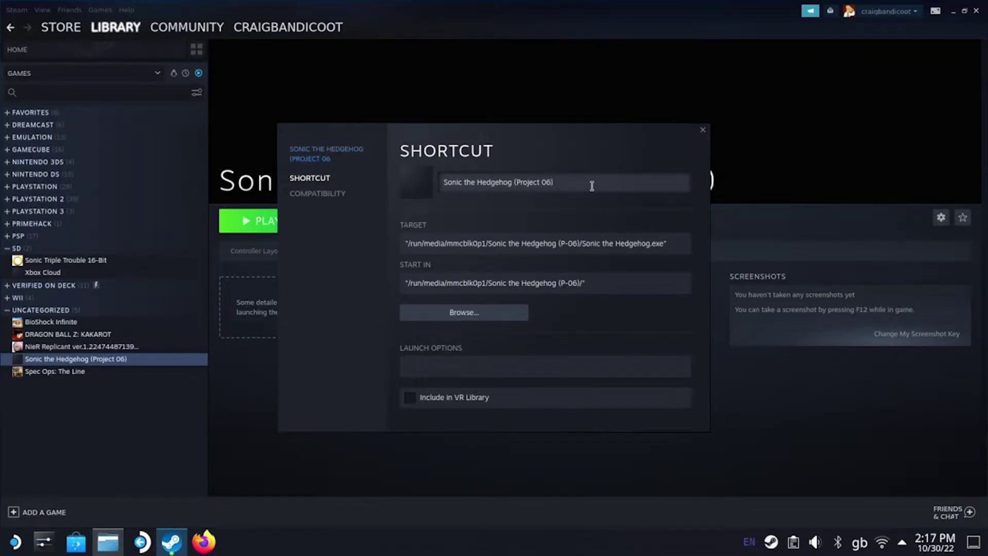
Step: Force the game to use the Proton 7.0-4 Steam Play compatibility tool
click(316, 194)
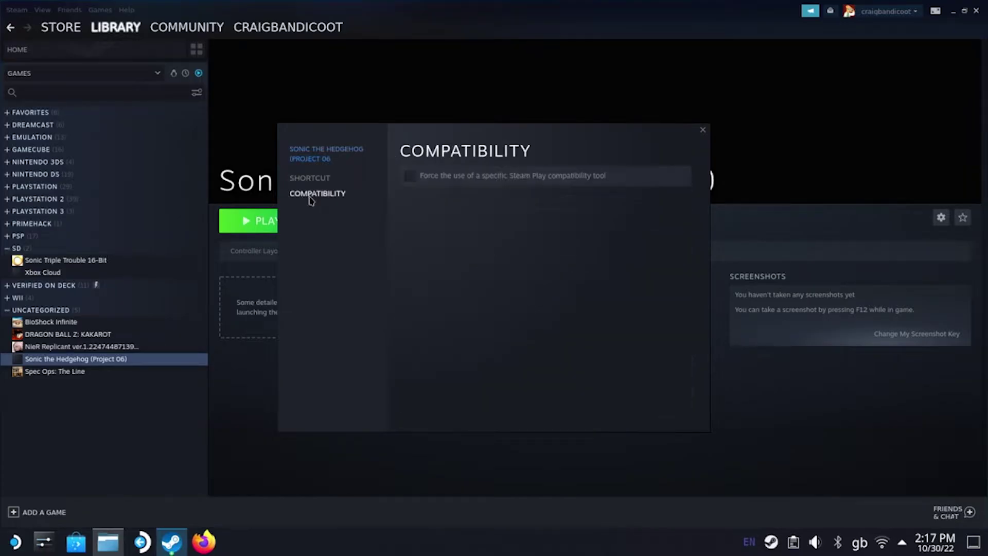
click(478, 179)
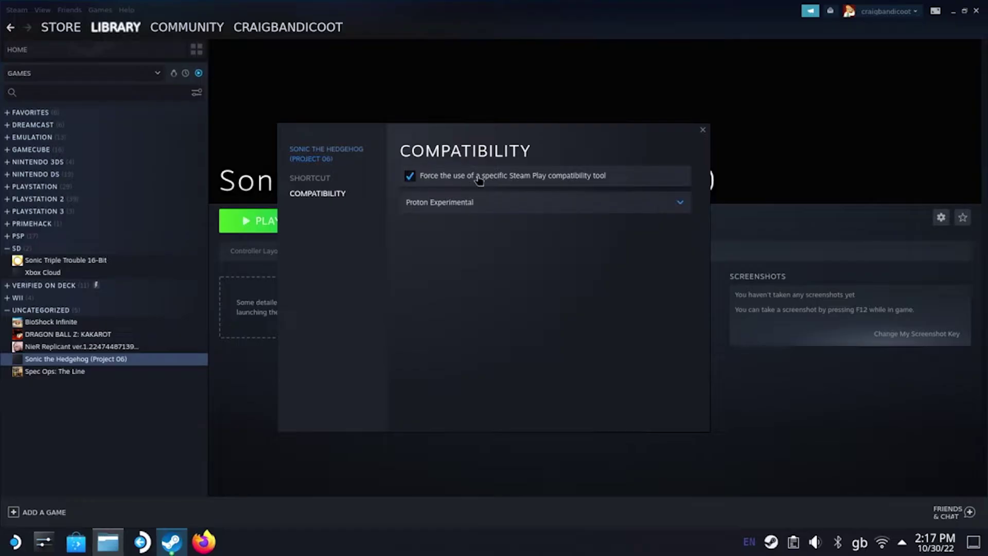
click(499, 211)
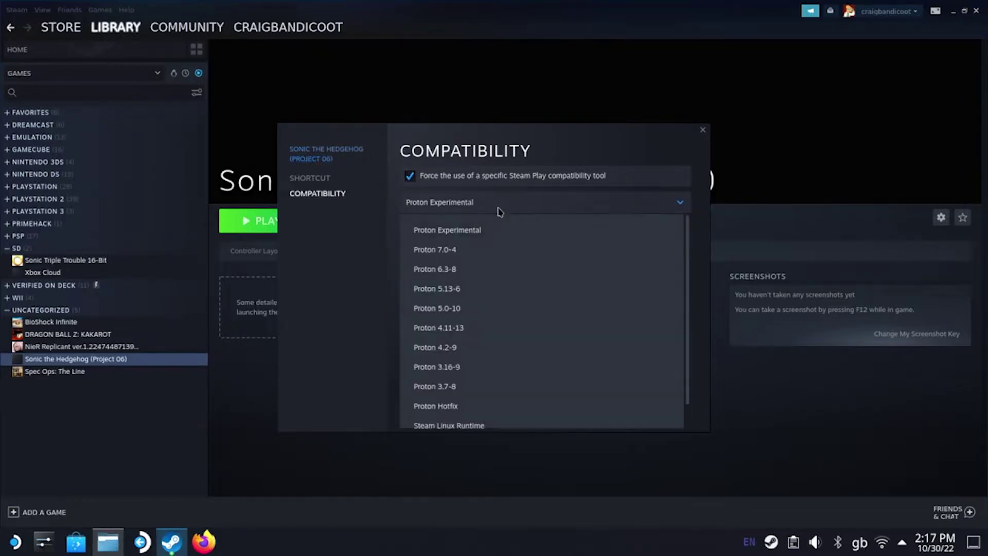
click(487, 250)
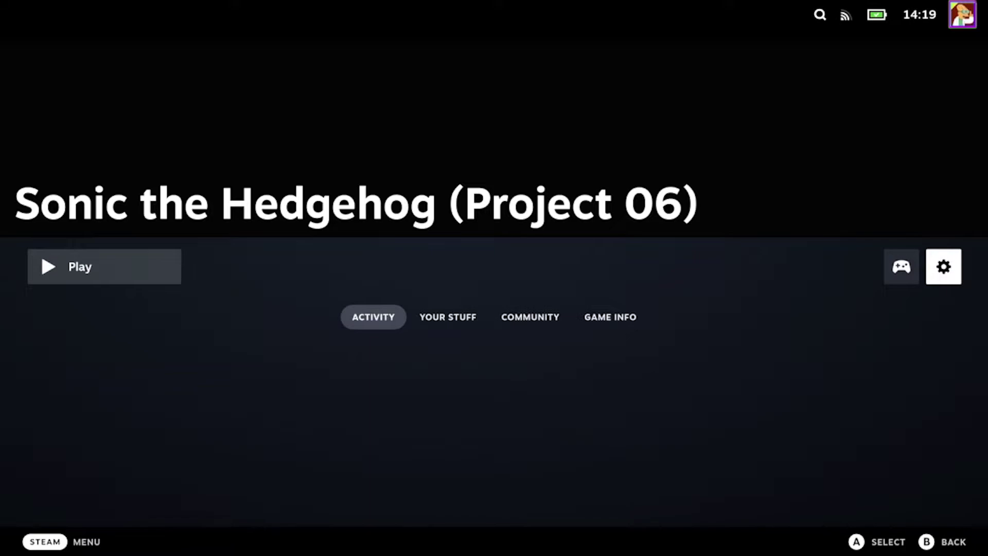
key(Left)
Step: Browse the controller layout templates, keep Gamepad With Joystick Trackpad, and return to the game page
key(Return)
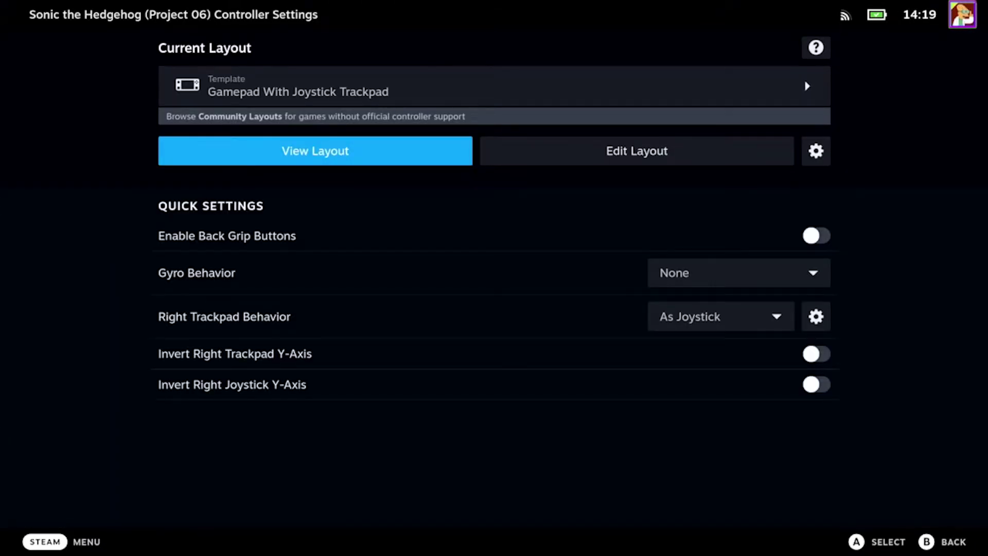
key(Up)
key(Return)
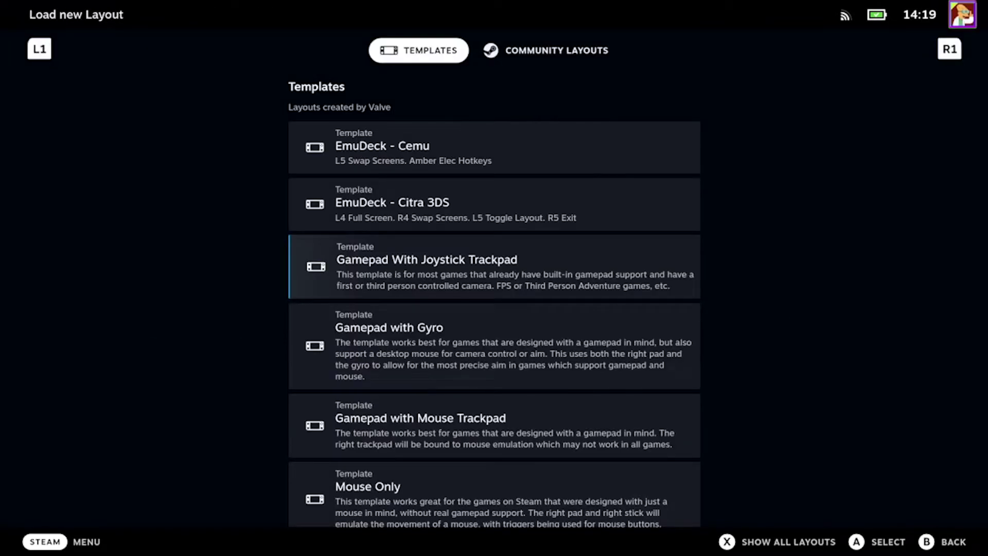
key(Escape)
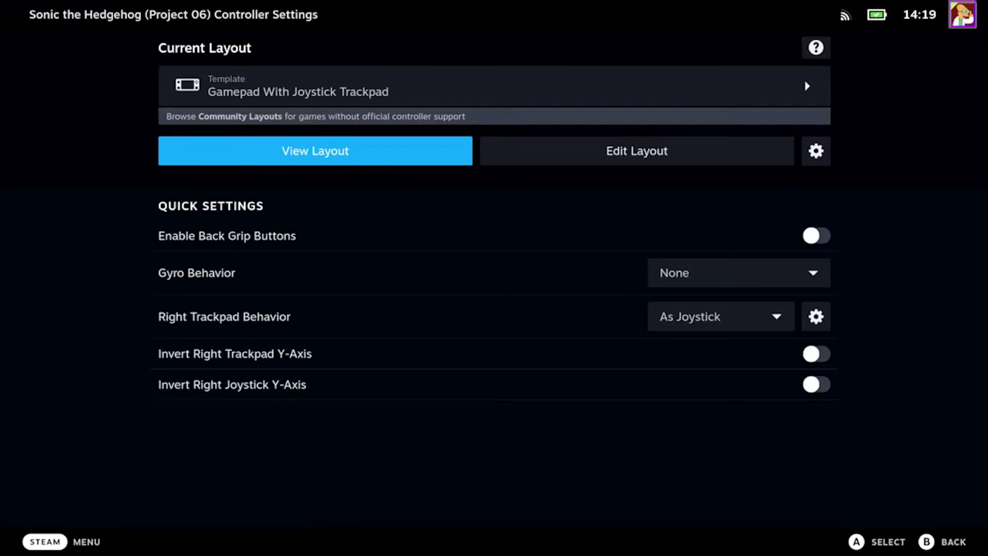
key(Escape)
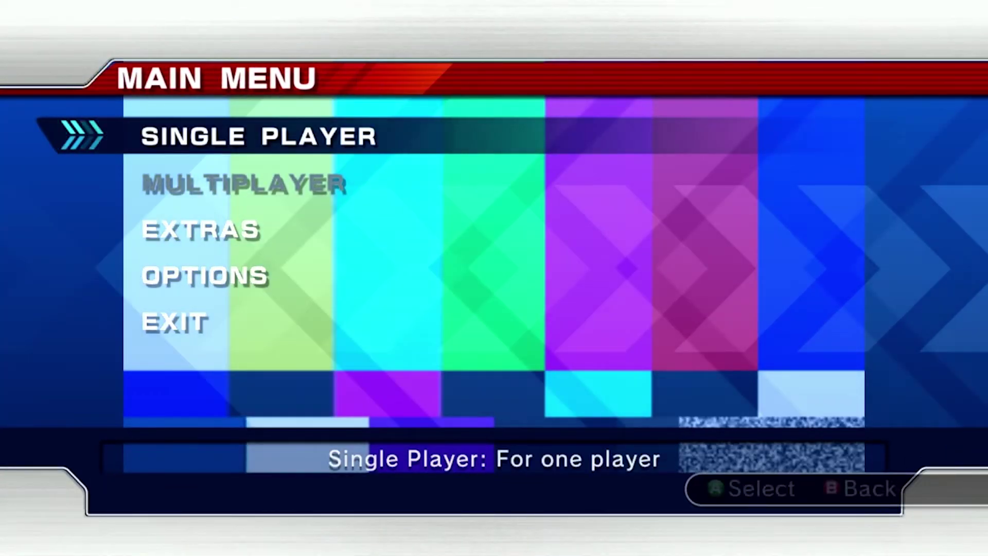
Step: Go down the game's main menu and enter Options
key(Down)
key(Down)
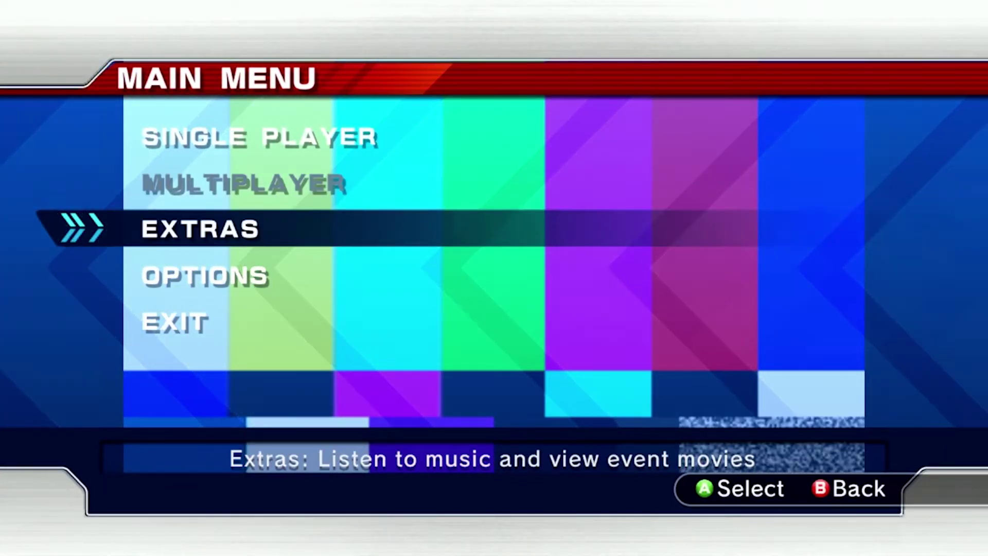
key(Down)
key(Return)
key(Return)
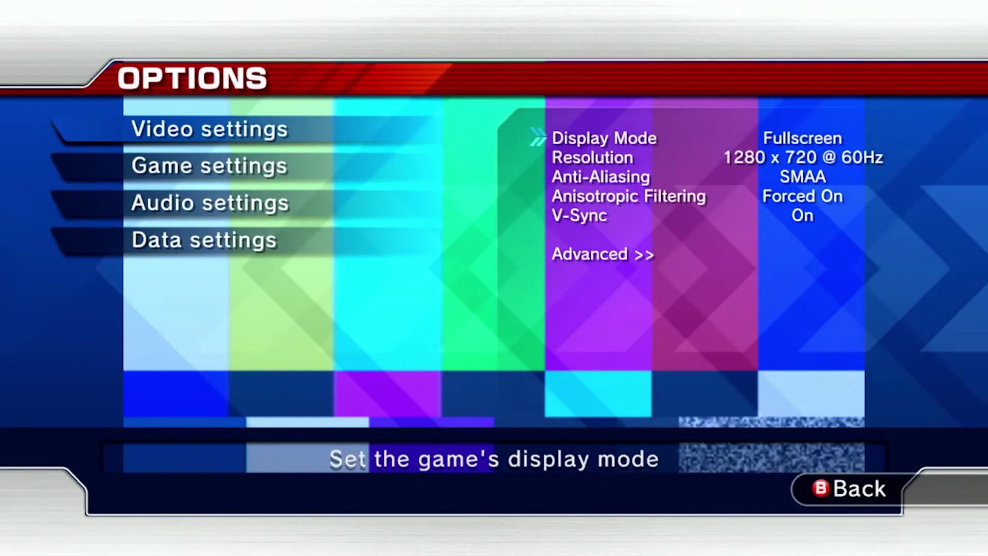
Step: Review the video settings and the advanced graphics list, then leave them
key(Down)
key(Down)
key(Down)
key(Down)
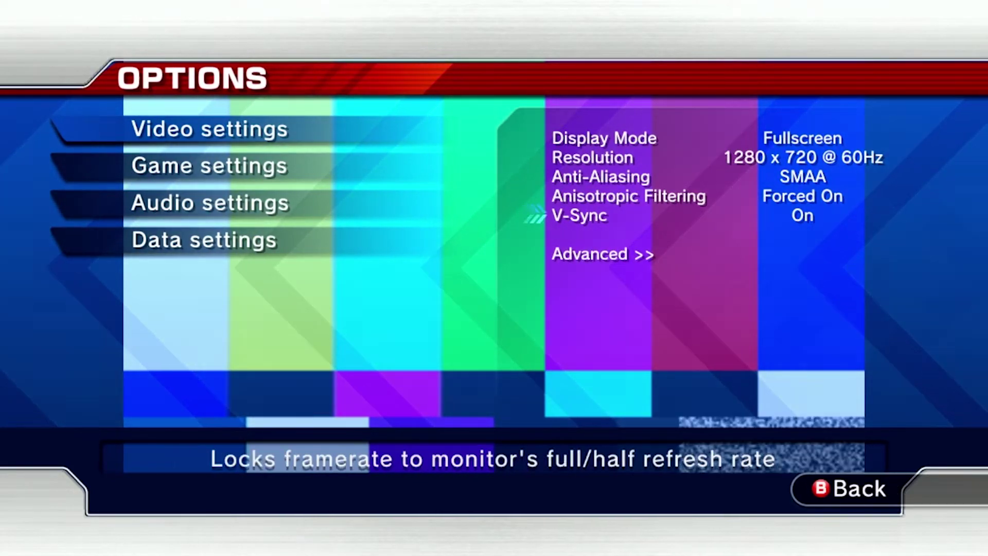
key(Down)
key(Return)
key(Down)
key(Down)
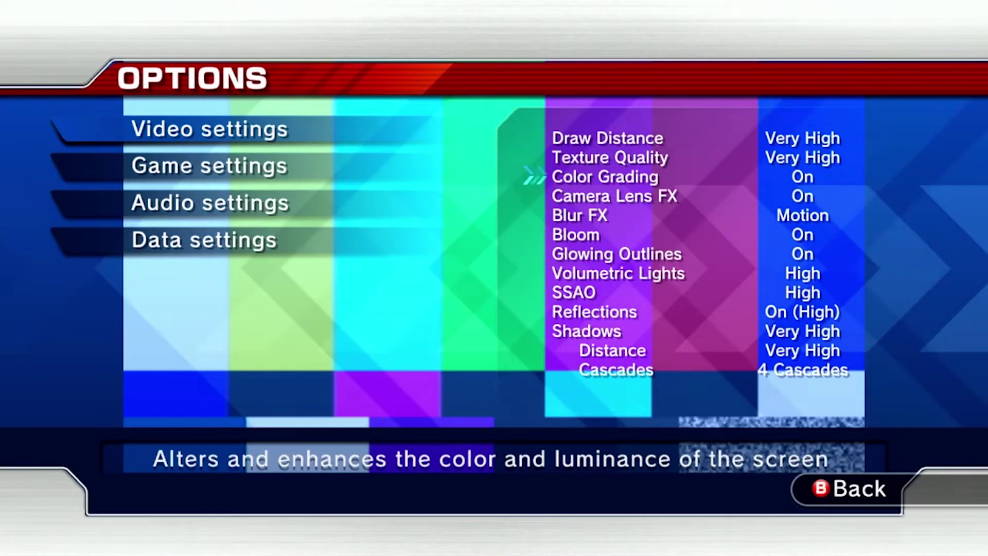
key(Down)
key(Down)
key(Down)
key(Down)
key(Down)
key(Down)
key(Down)
key(Down)
key(Down)
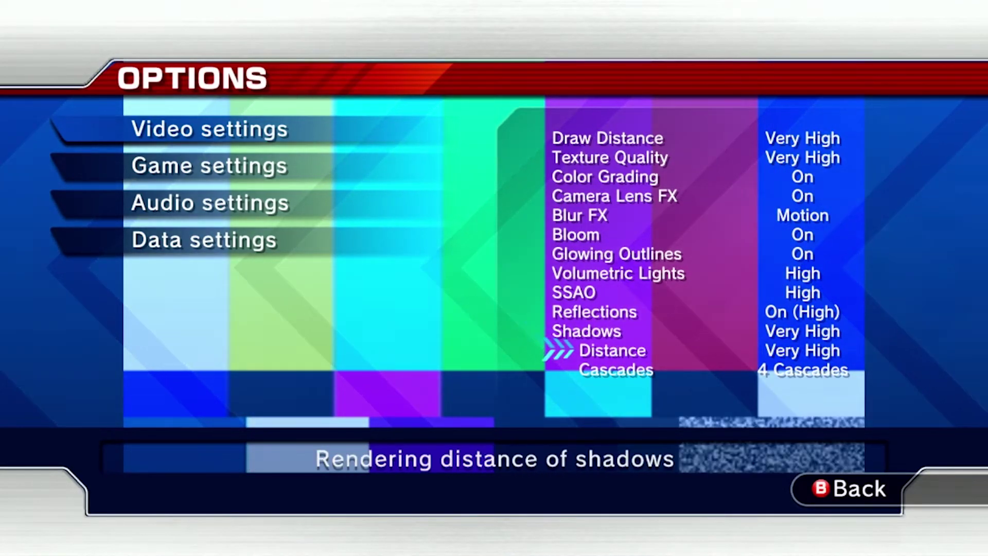
key(Escape)
key(Escape)
key(Escape)
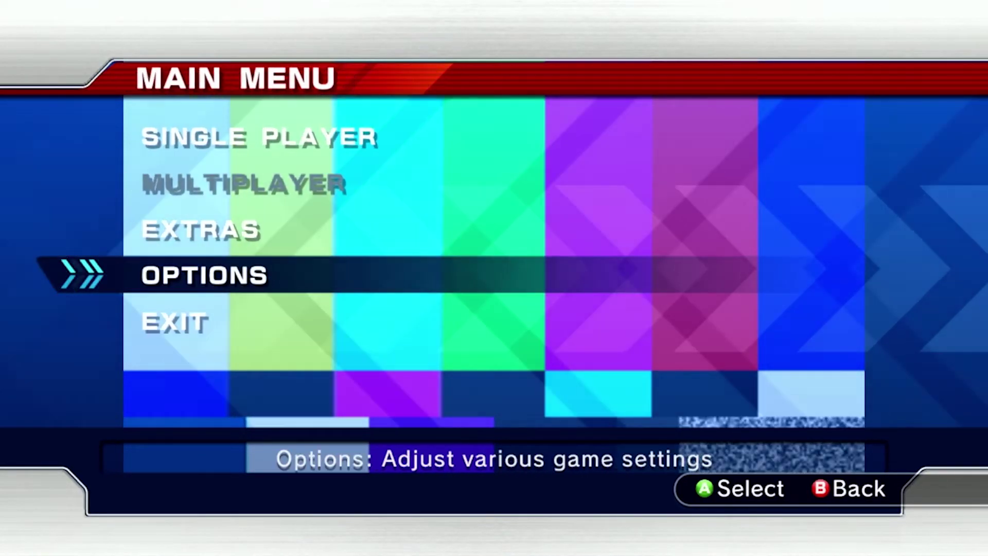
Step: Leave the options and go from the main menu into Single Player's trial modes
key(Up)
key(Up)
key(Up)
key(Return)
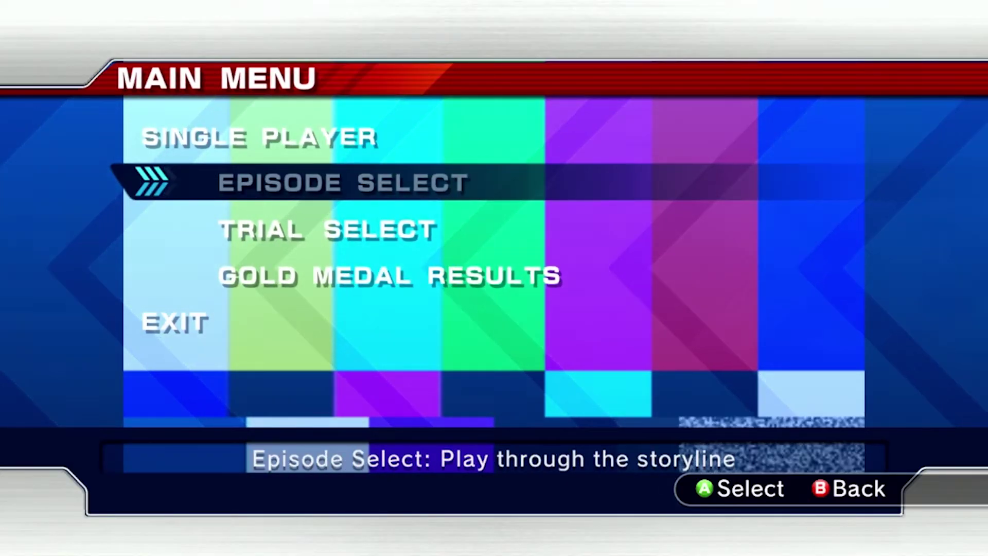
key(Down)
key(Return)
key(Return)
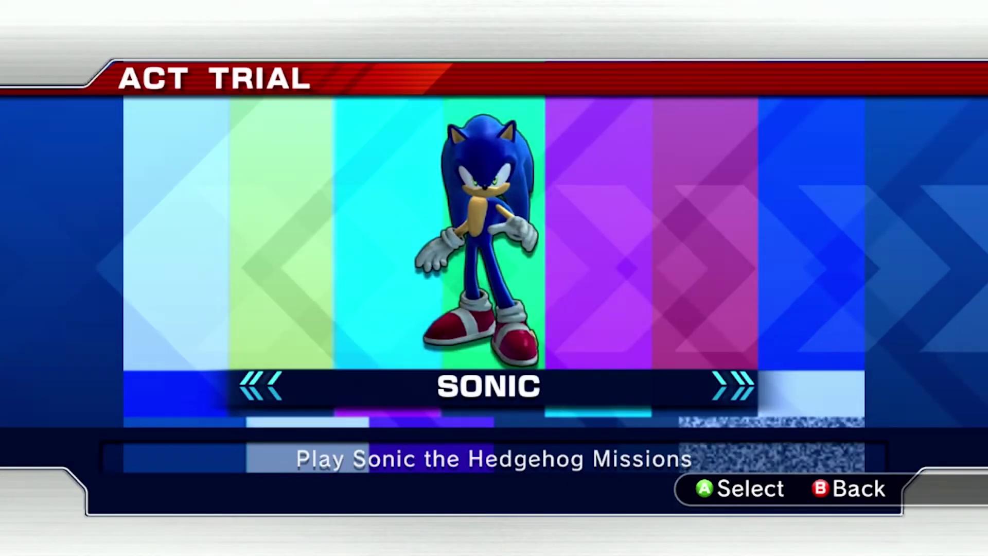
Step: In Act Trial, pick Shadow and open ACT4 Flame Core's missions
key(Right)
key(Right)
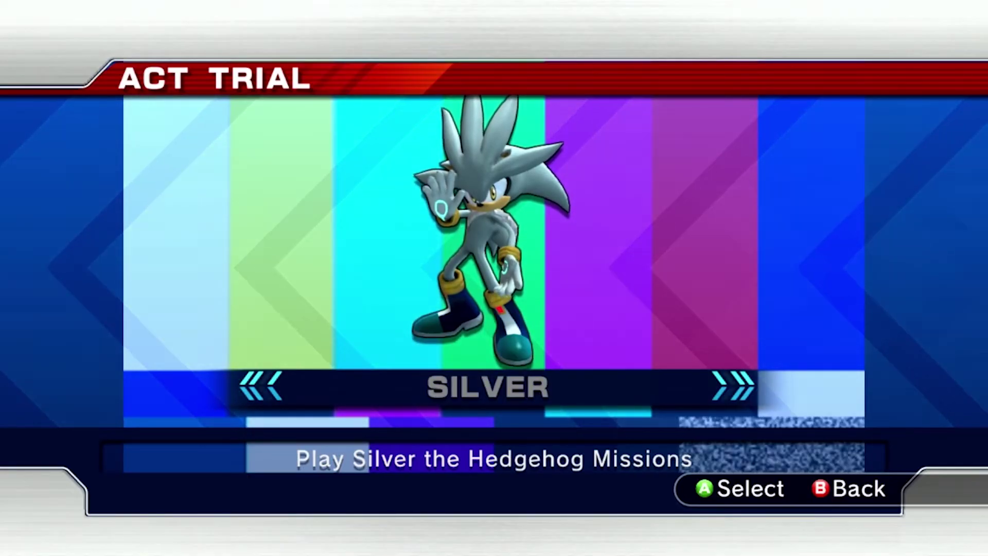
key(Left)
key(Left)
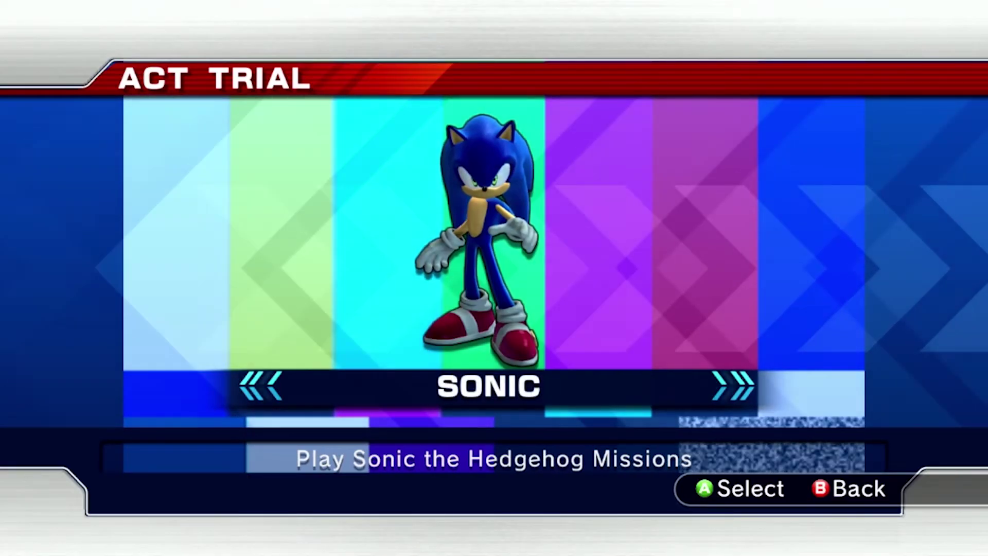
key(Right)
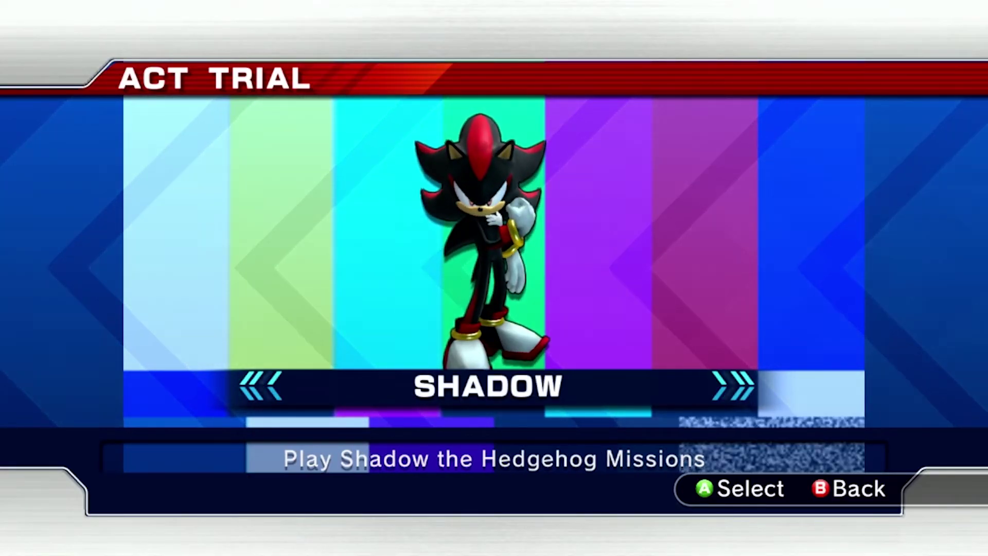
key(Return)
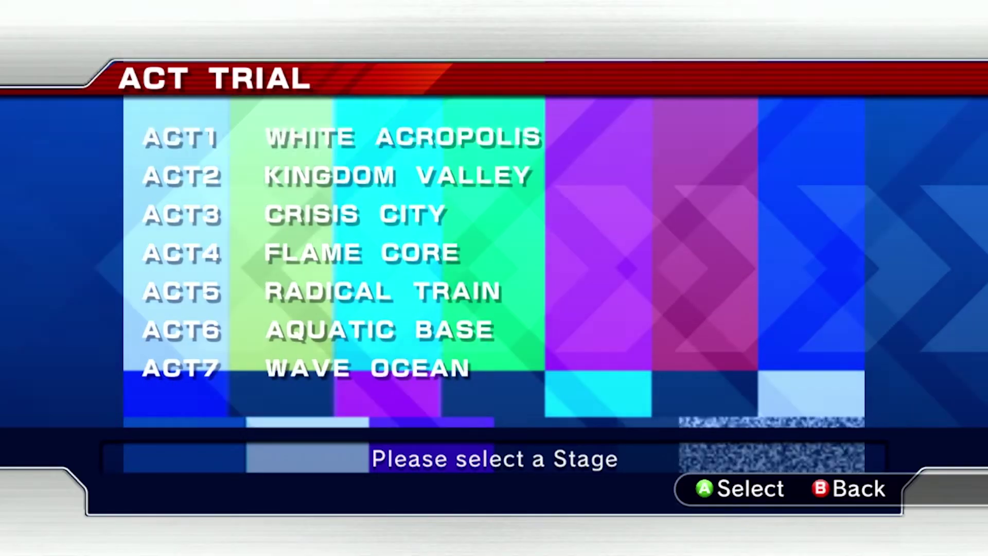
key(Down)
key(Down)
key(Down)
key(Return)
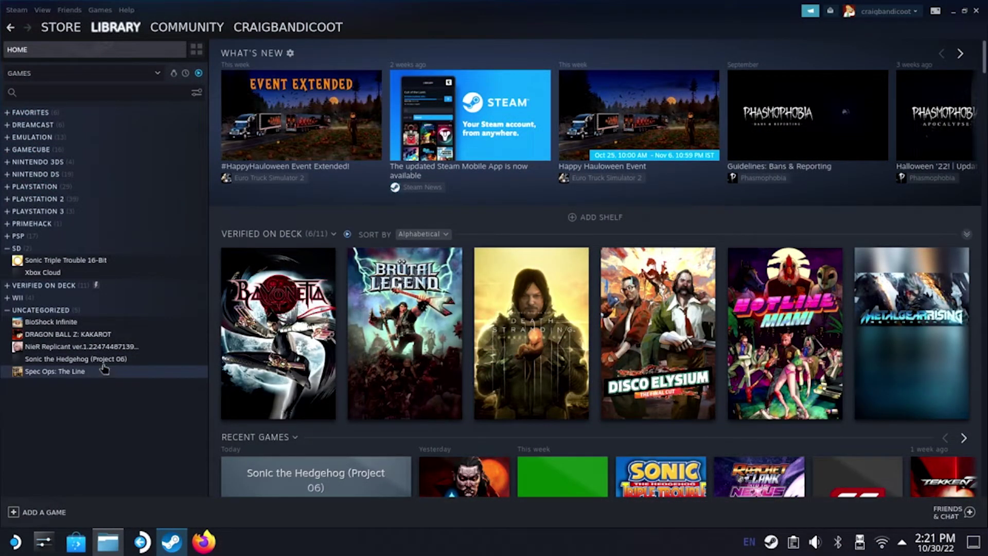
Step: Drag Project 06 from Uncategorized into the SD collection and open its game page
drag(101, 368, 83, 264)
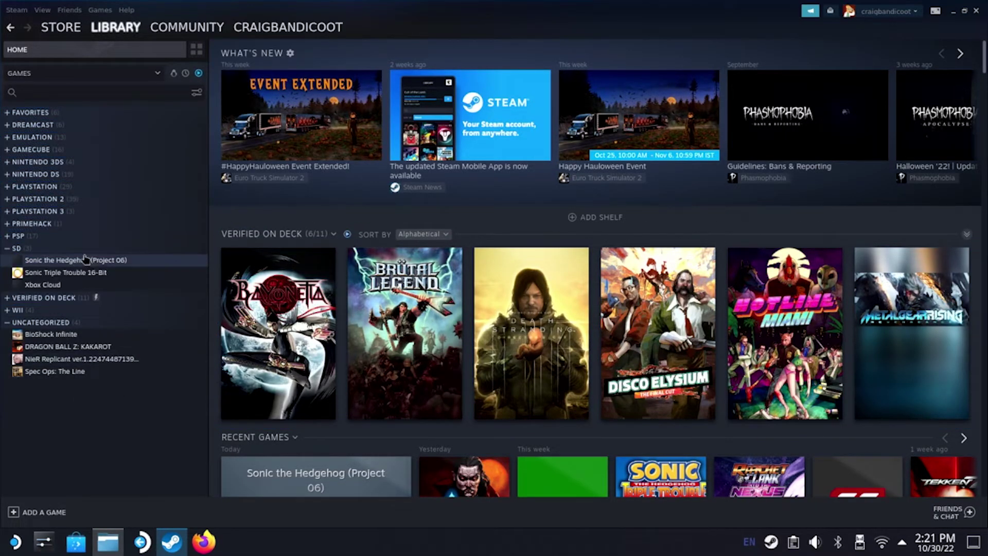
click(86, 260)
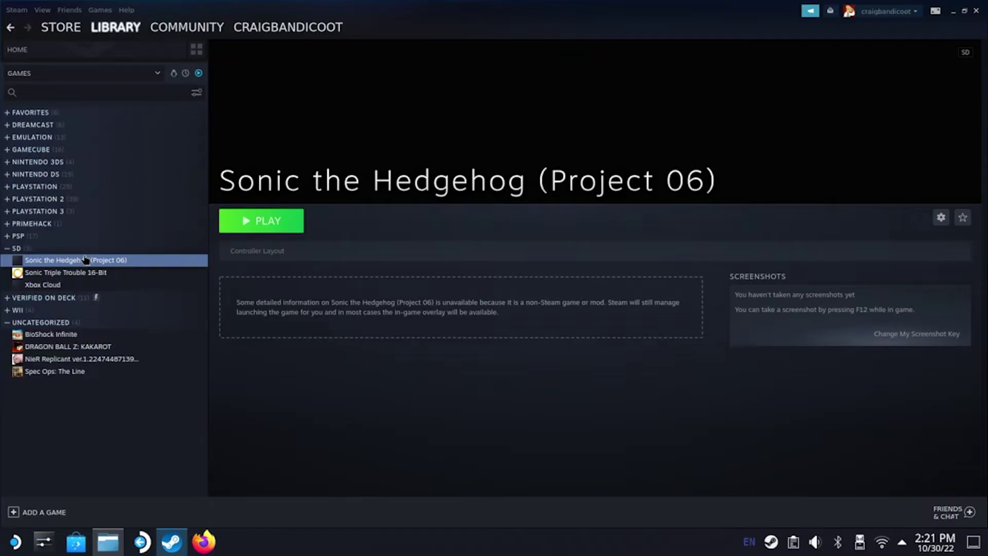
Step: Open the SD collection and start setting custom artwork for the Project 06 tile
click(196, 49)
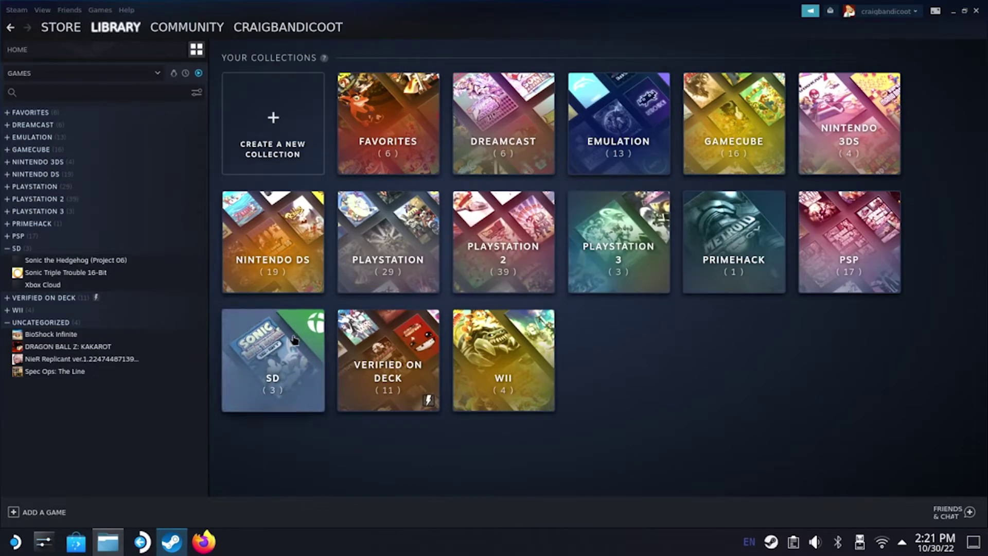
click(294, 341)
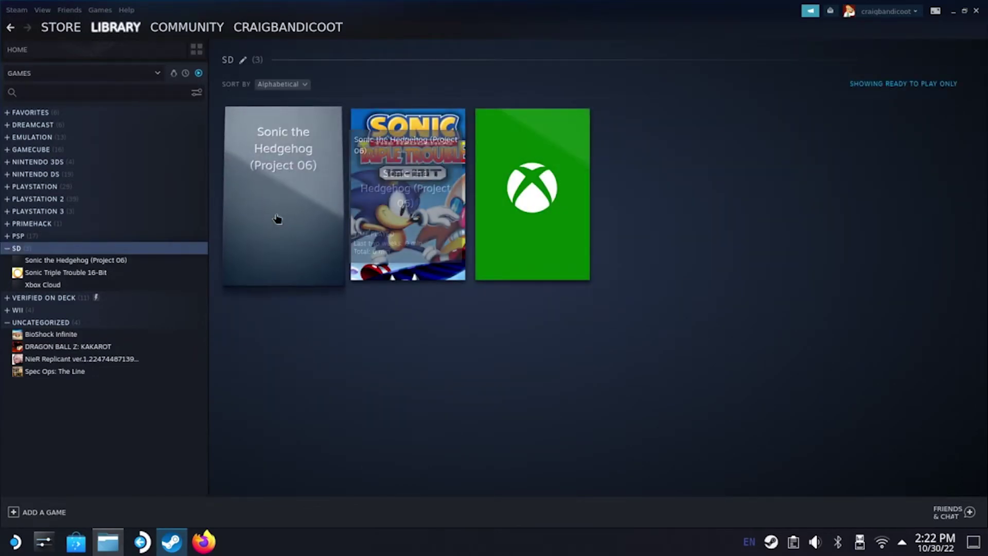
right_click(277, 218)
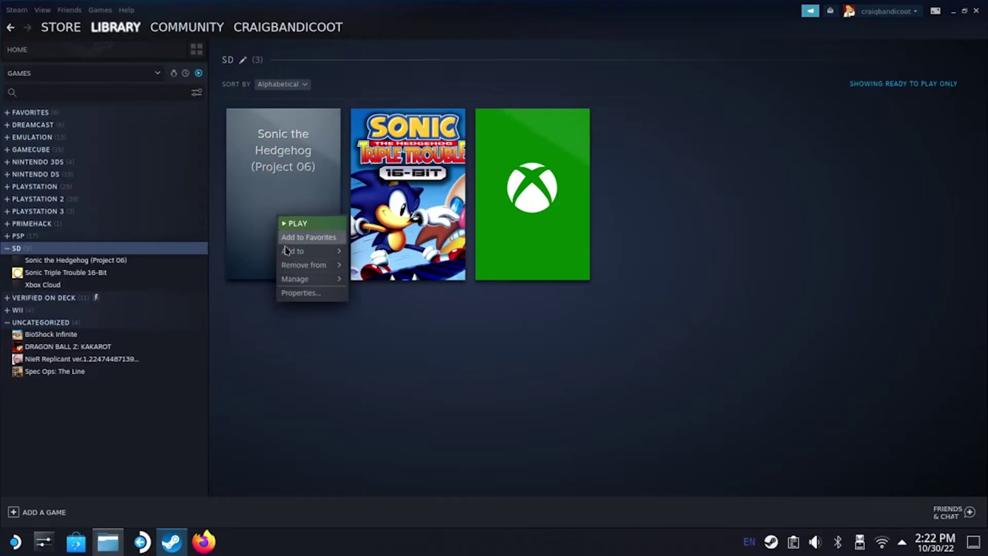
mouse_move(296, 279)
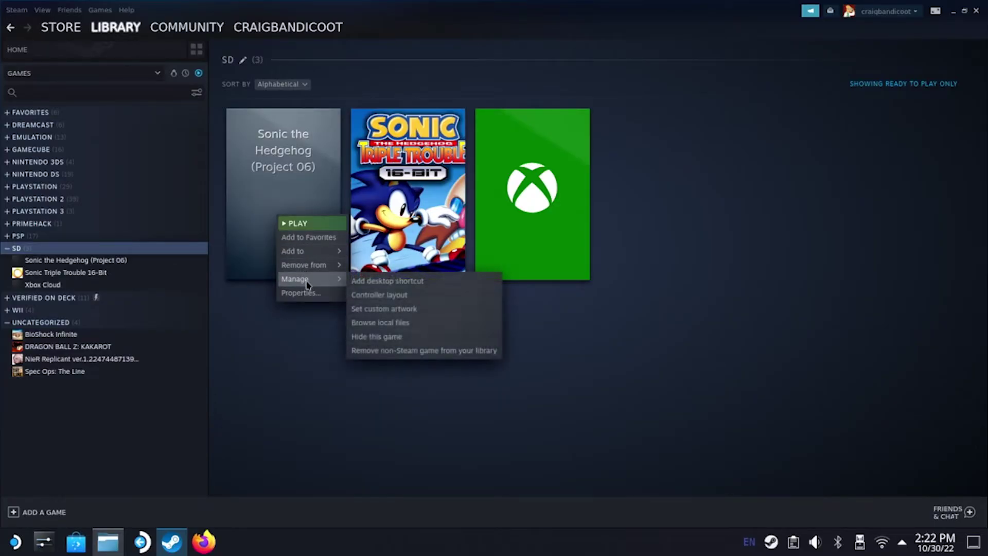
click(387, 309)
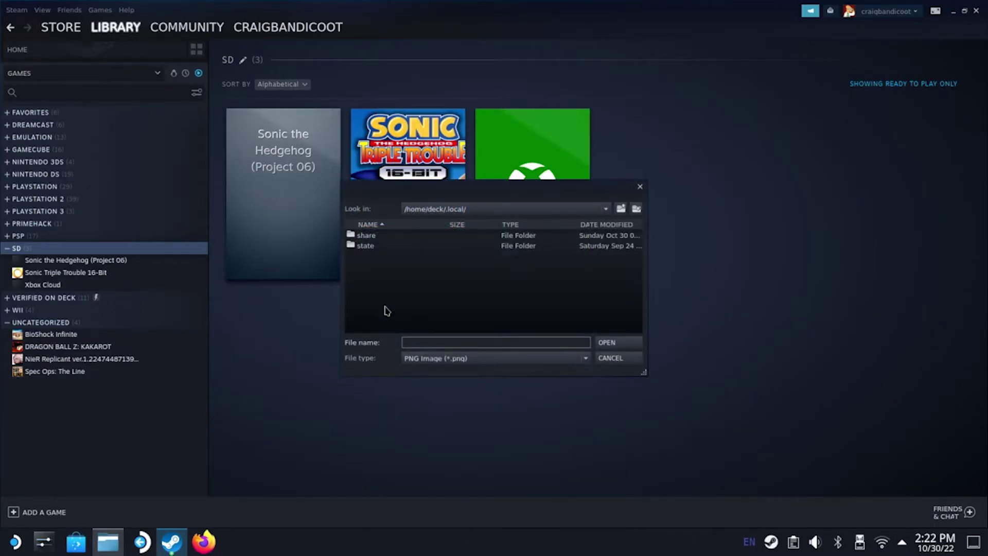
Step: Browse to the SD card's P-06 folder, show JPEG files, and choose cover.jpg
click(621, 209)
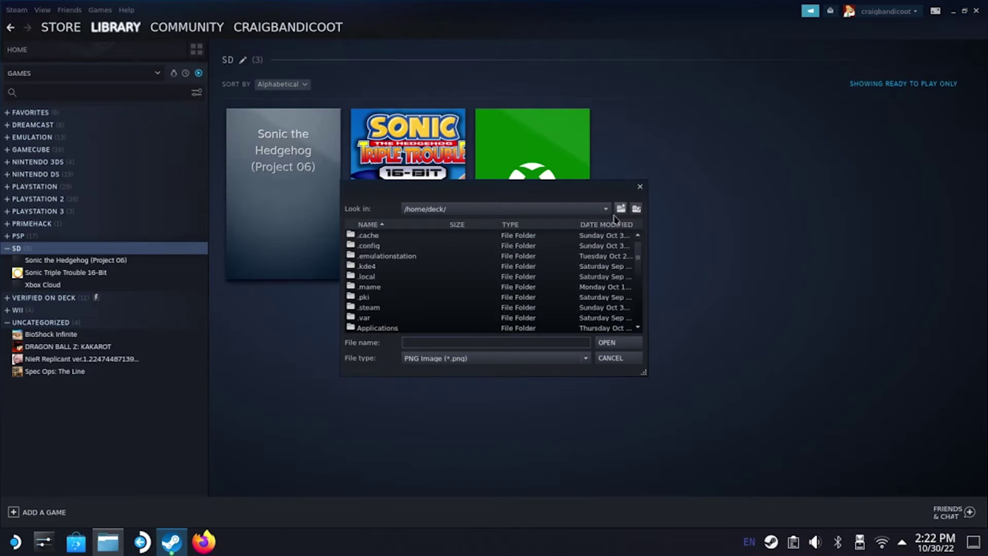
click(606, 209)
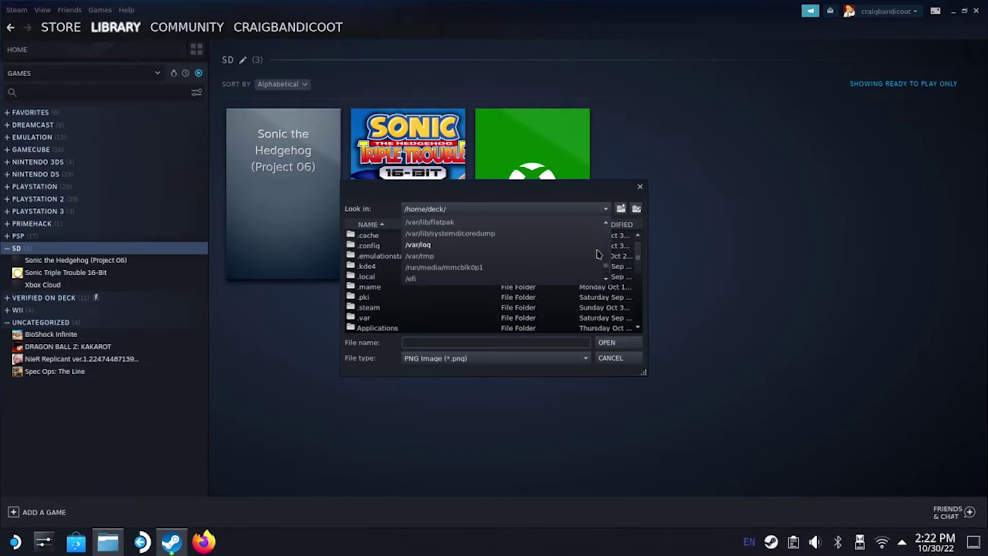
click(590, 269)
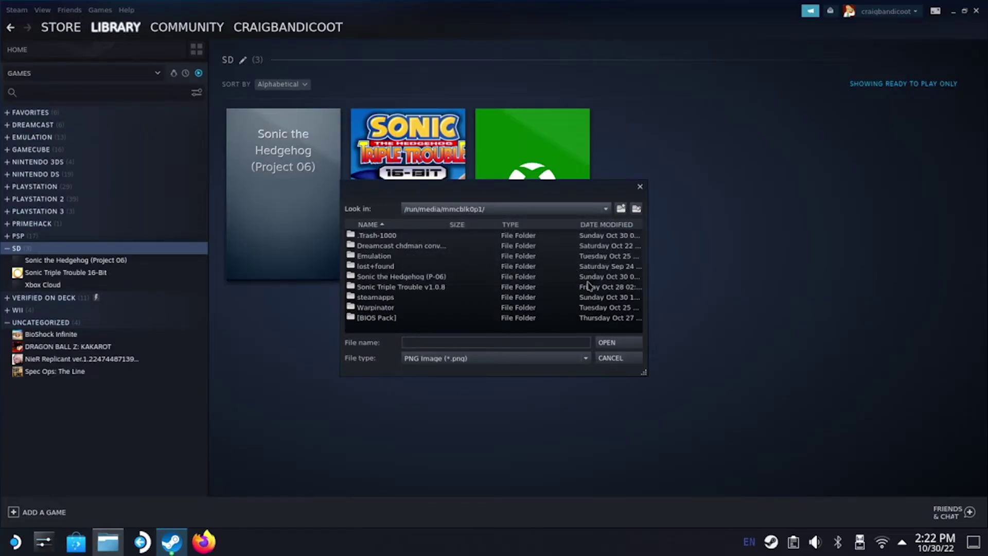
double_click(523, 277)
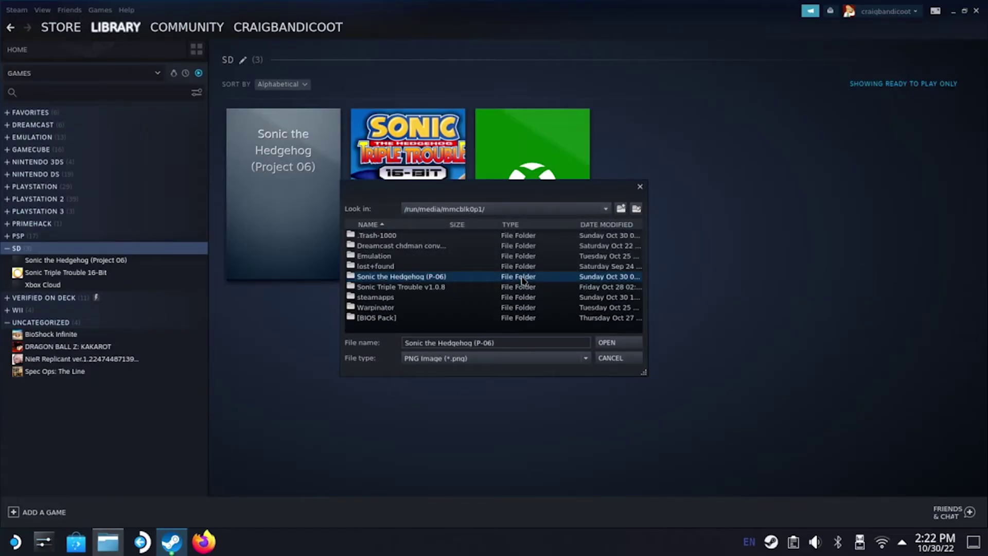
click(508, 357)
click(497, 381)
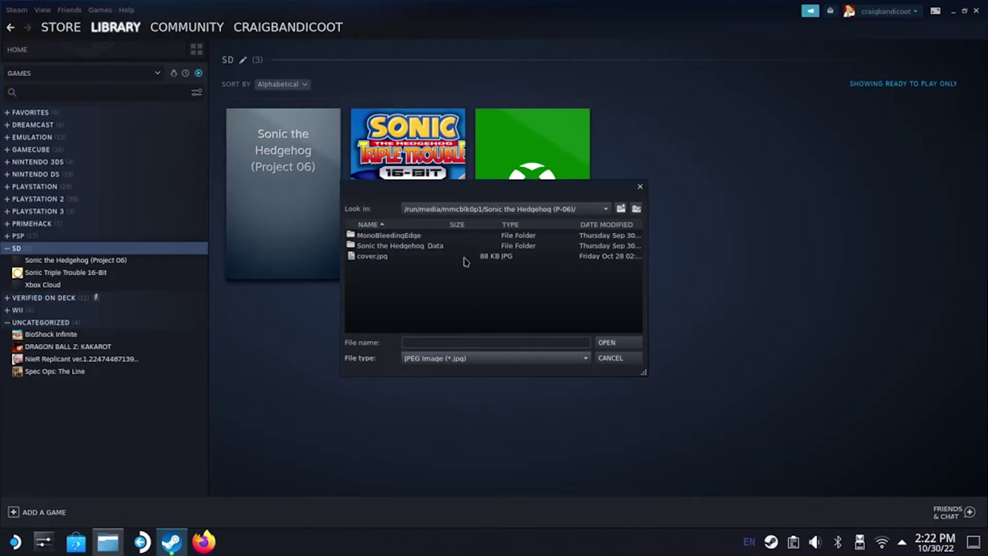
double_click(500, 257)
mouse_move(283, 193)
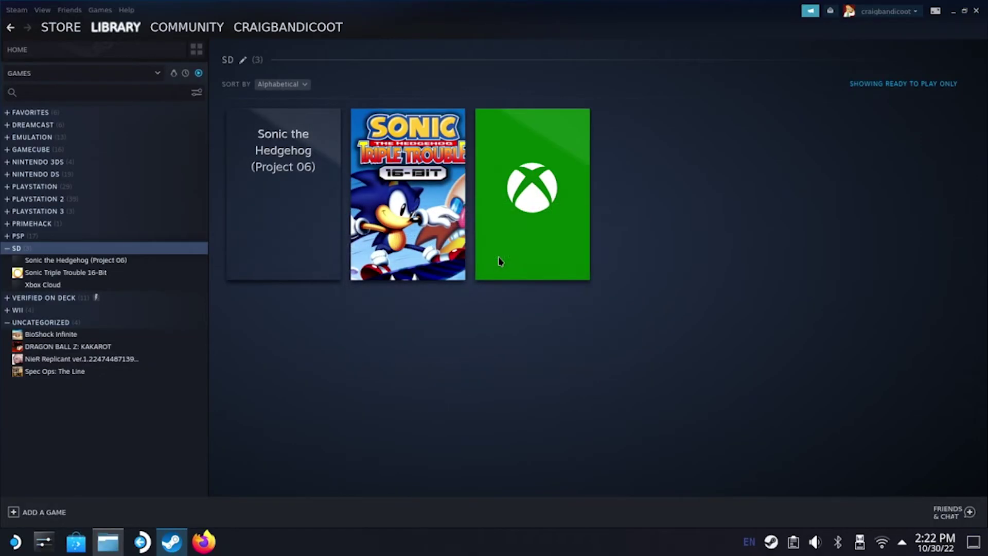
Step: Set banner.png from the game folder as the Project 06 page's custom background
click(257, 200)
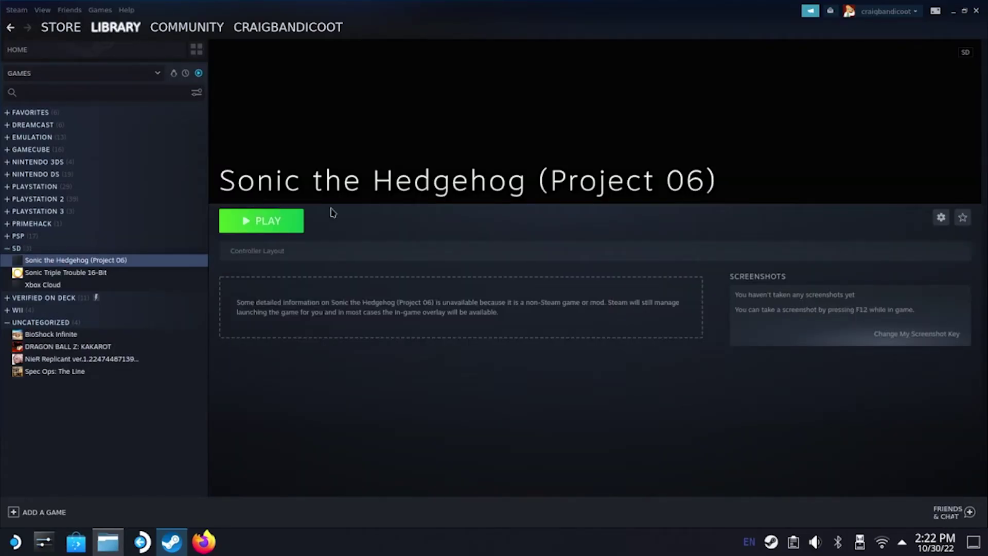
right_click(524, 120)
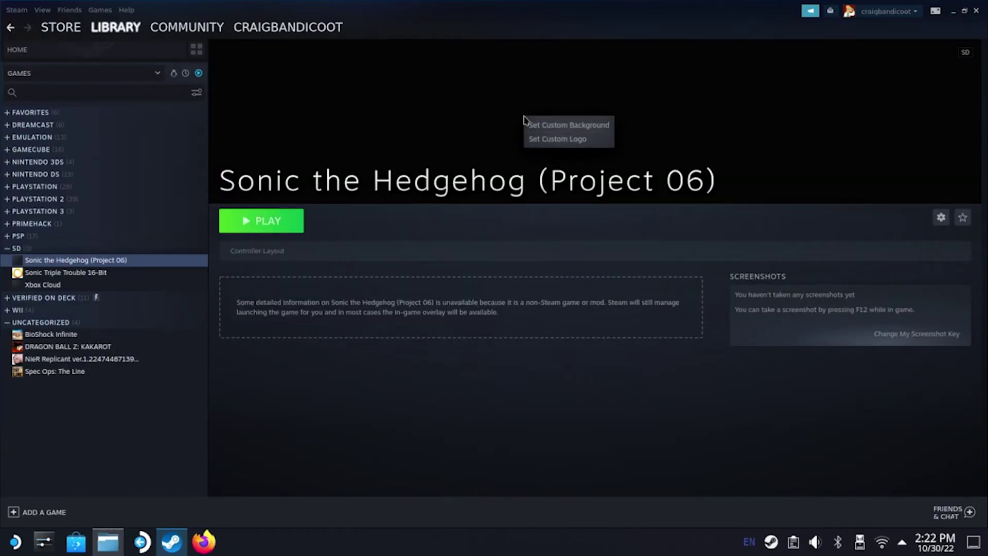
click(547, 138)
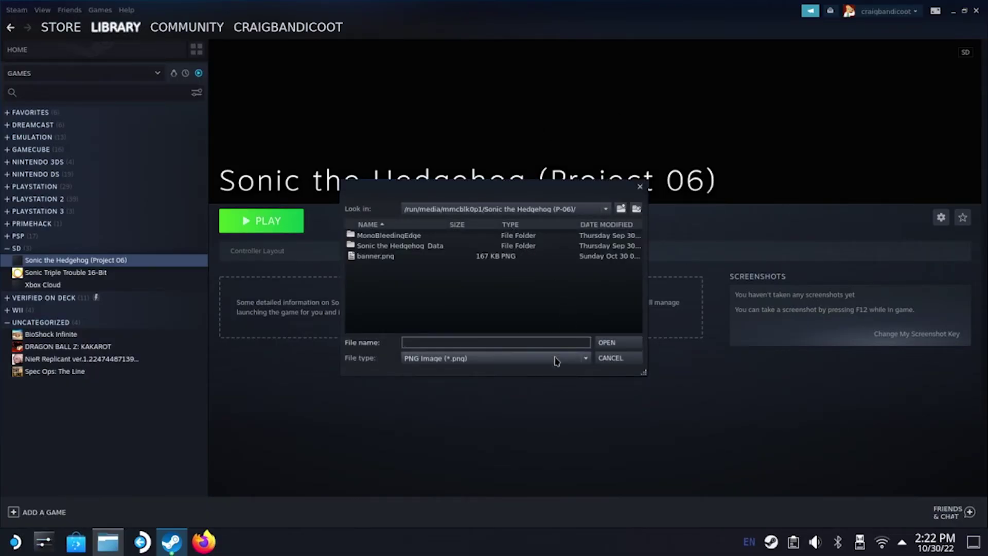
double_click(509, 258)
click(943, 219)
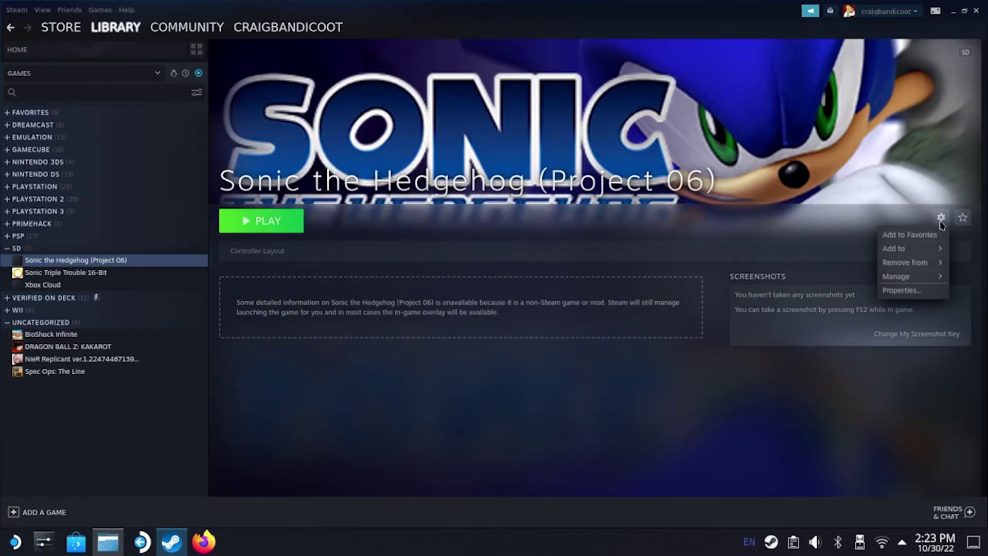
Step: In Project 06's Properties, set icon.ico as the shortcut icon using the All Files filter
click(930, 290)
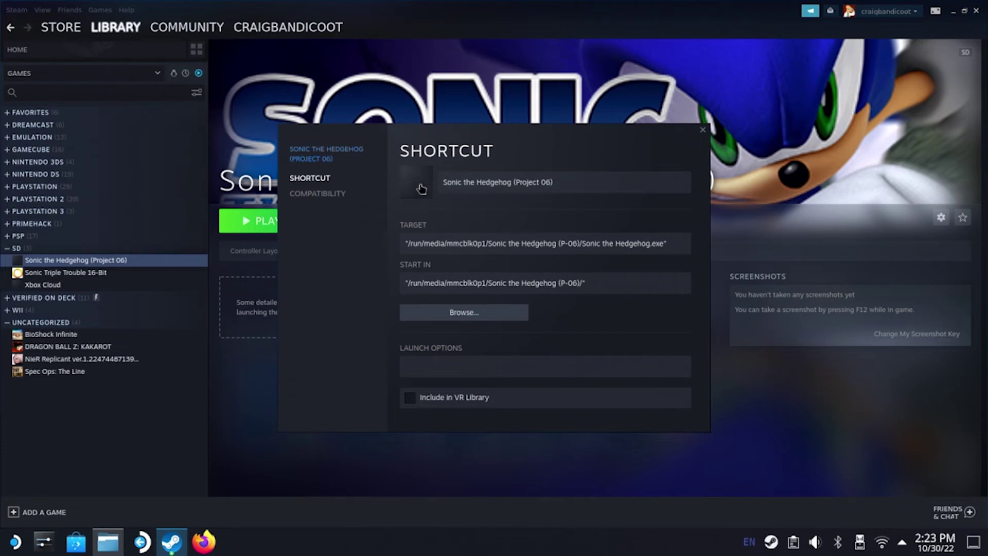
click(408, 191)
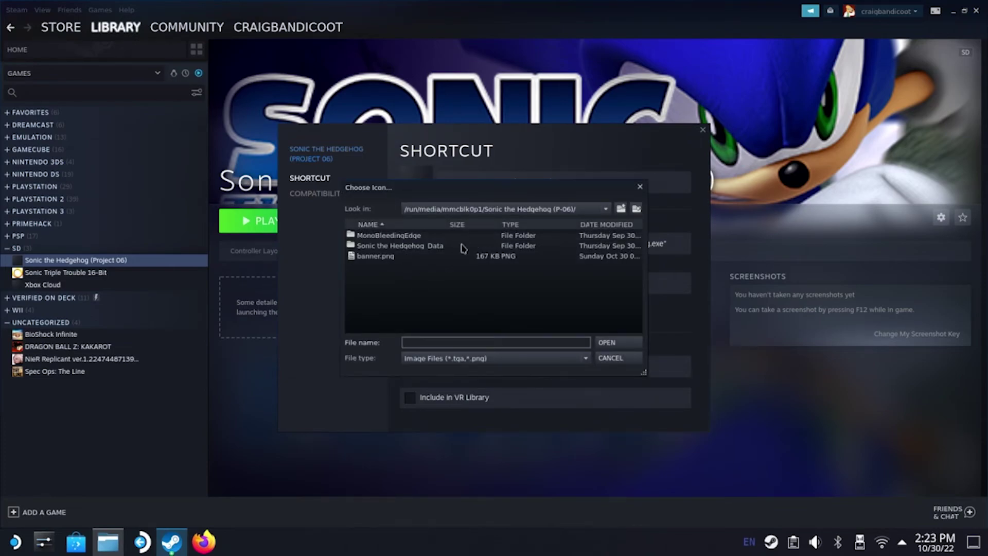
click(457, 358)
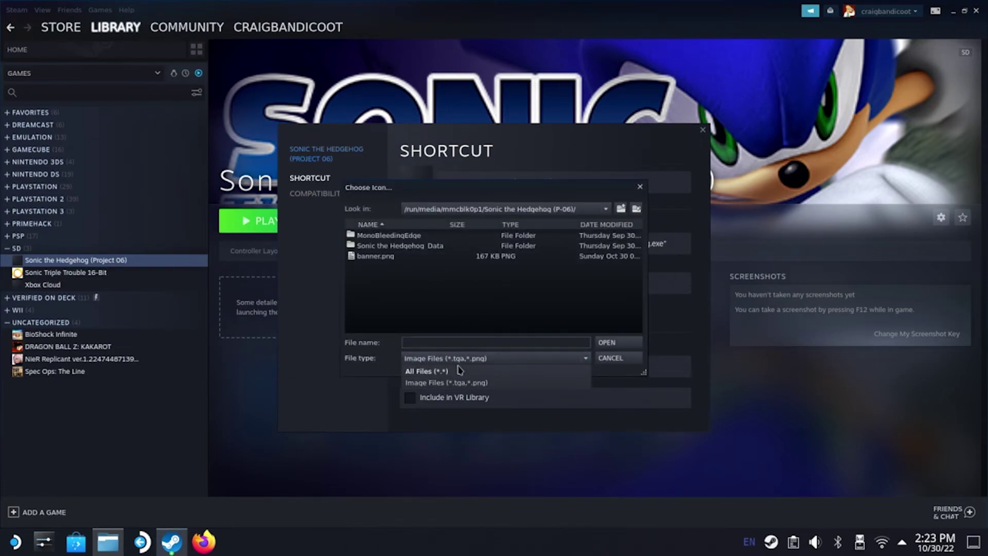
click(459, 372)
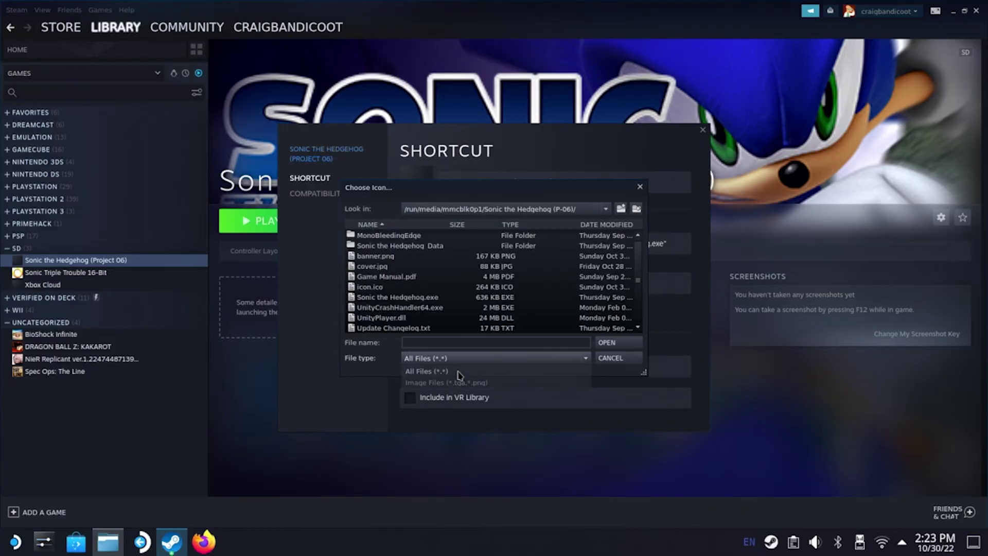
double_click(410, 288)
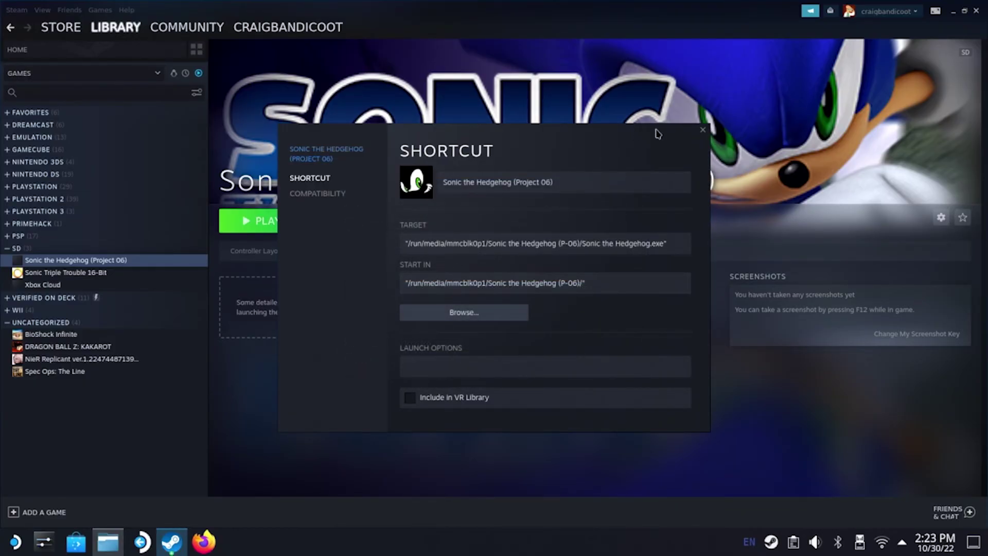
click(703, 133)
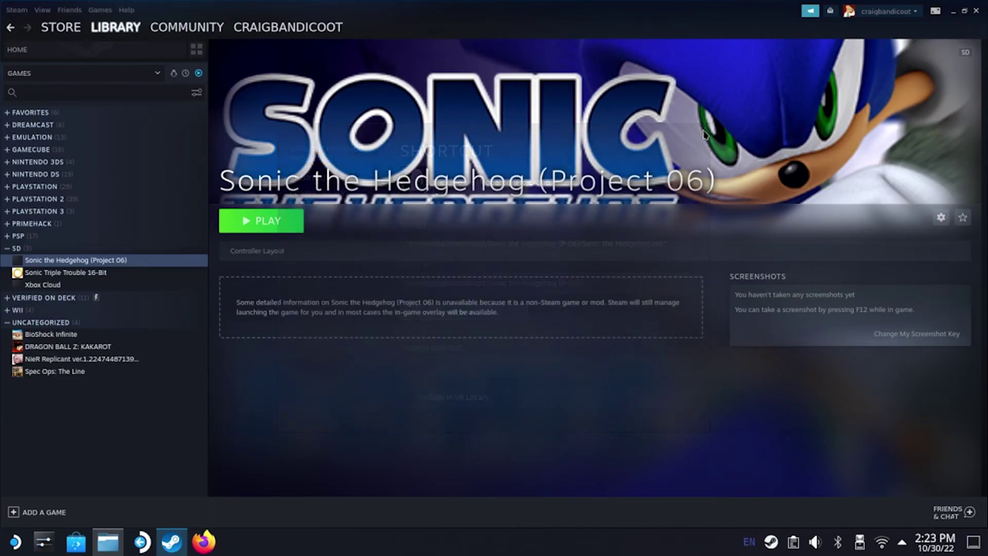